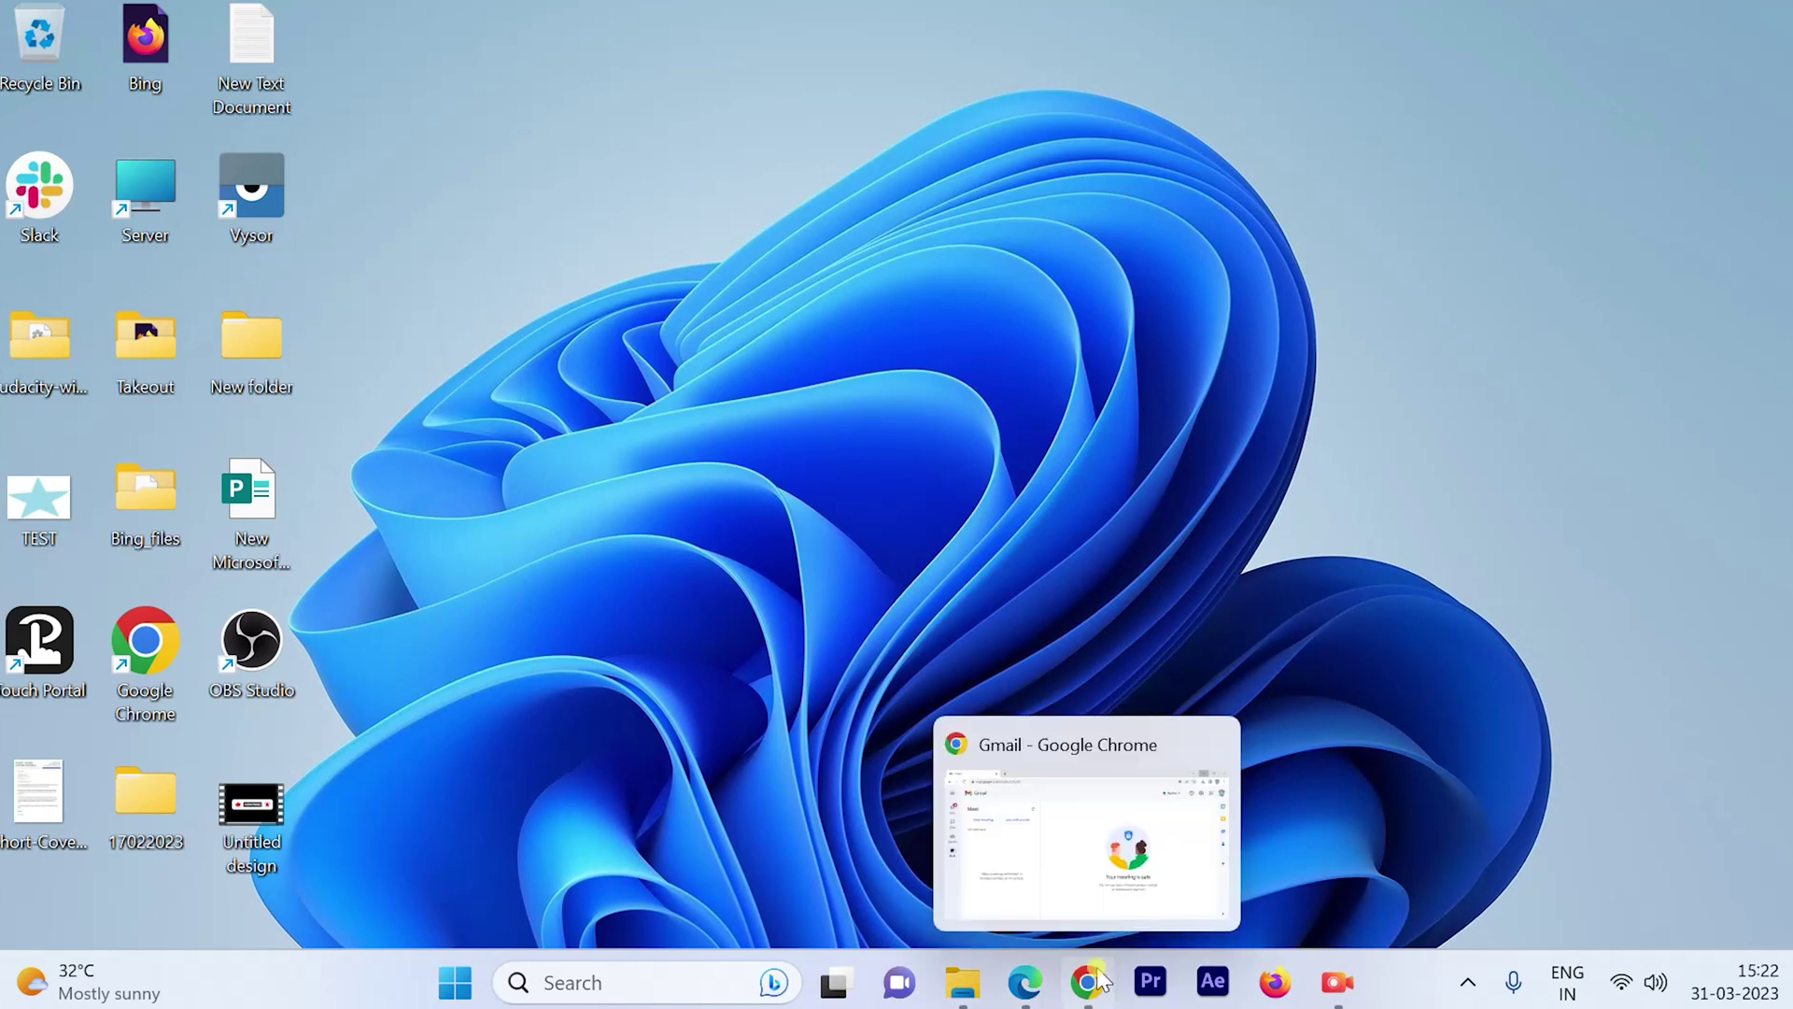
- Switch to the Gmail window in Chrome and show the mail inbox
left_click(1065, 860)
left_click(41, 235)
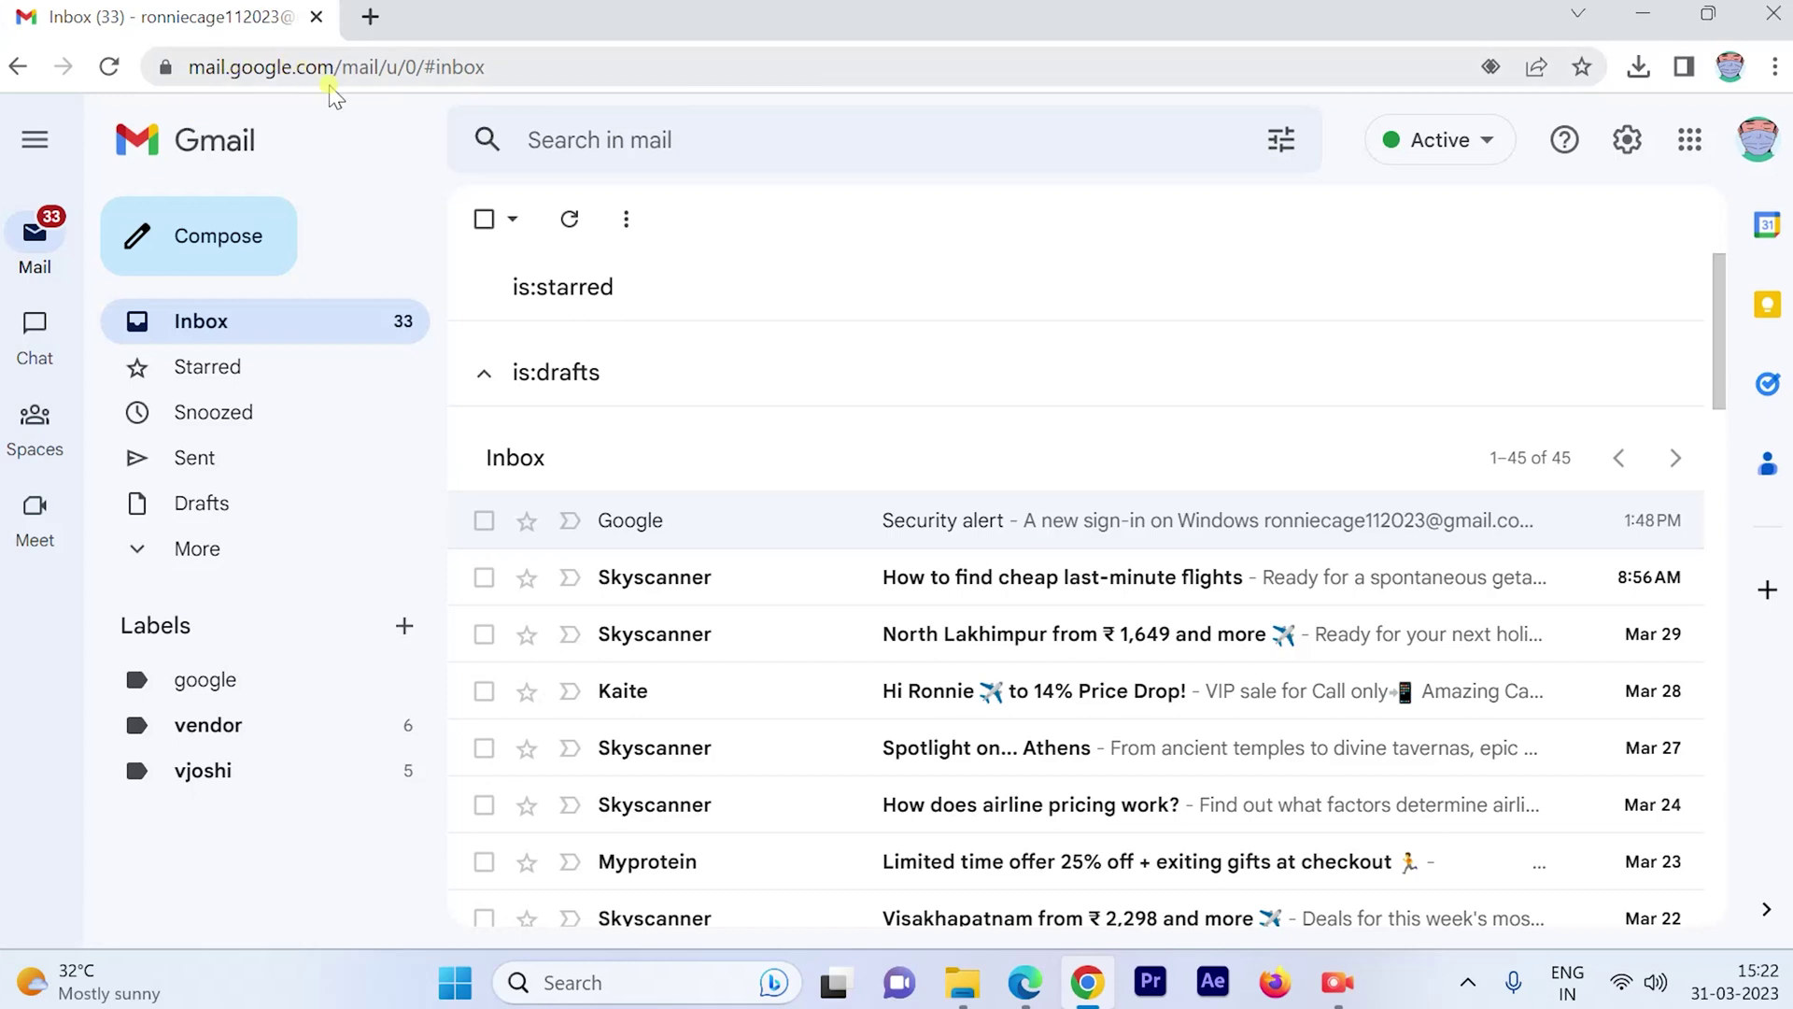
left_click(254, 319)
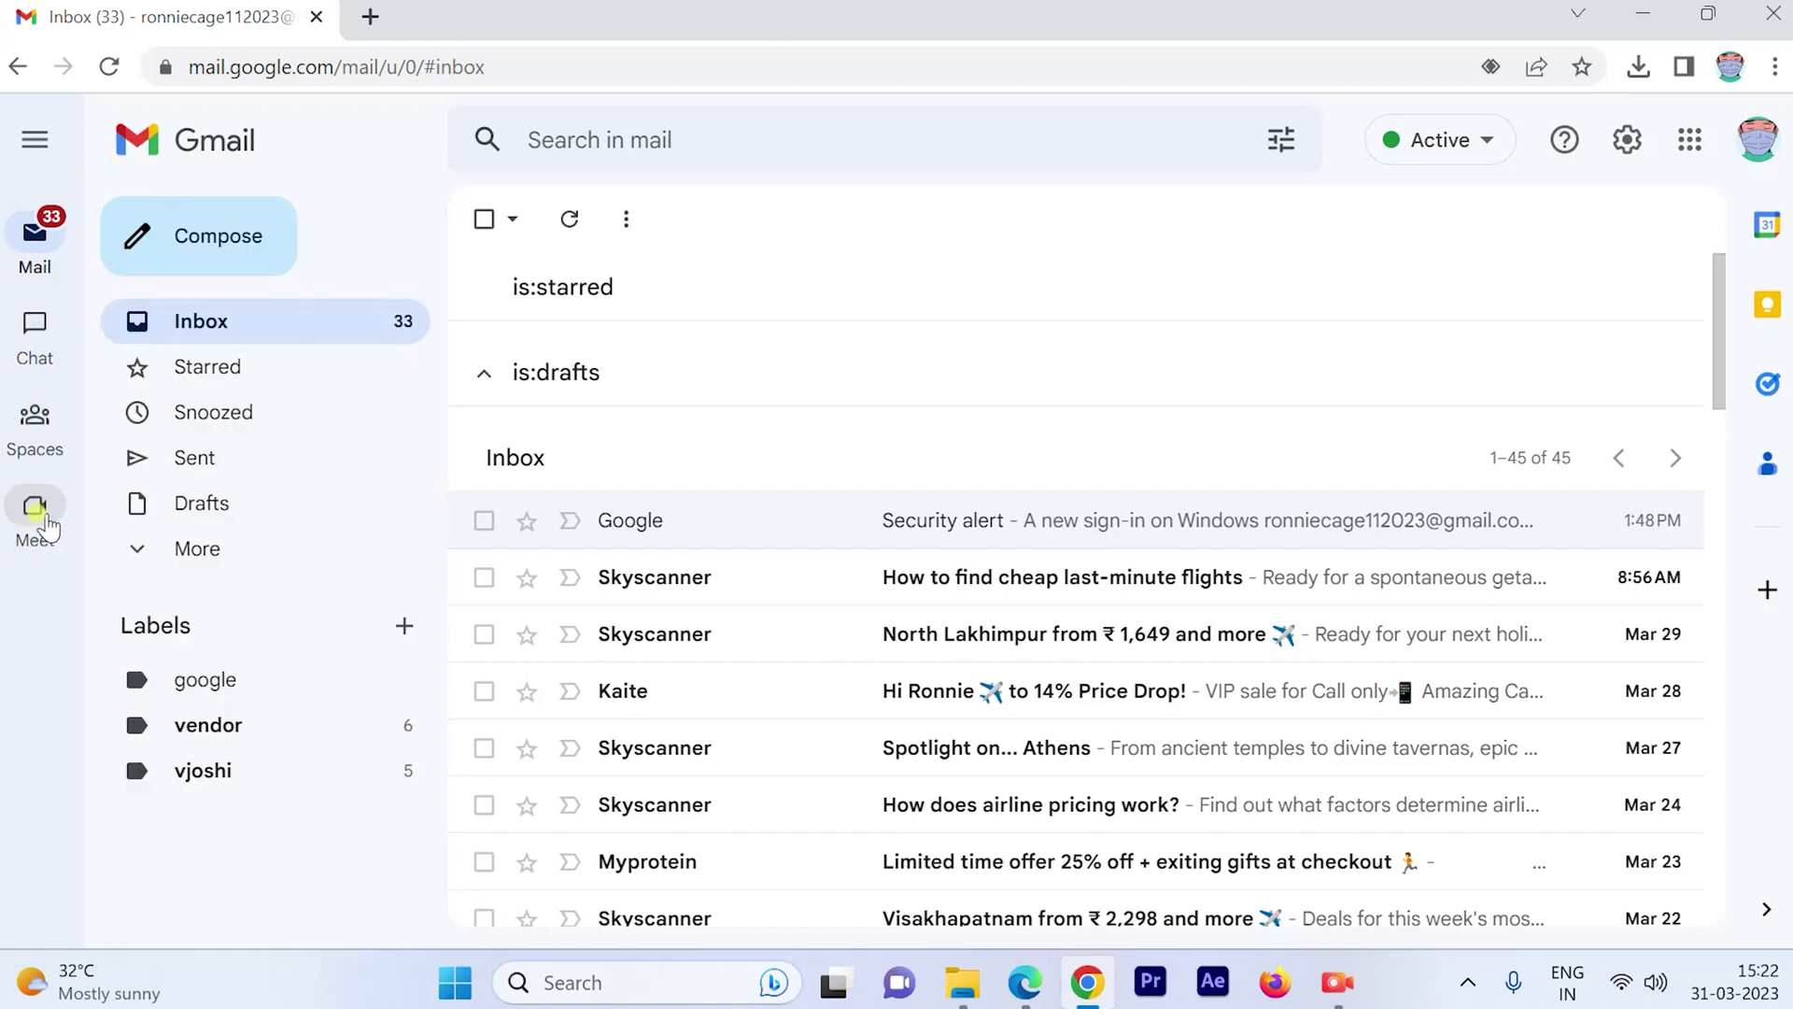
- Create a new video meeting from Gmail's Meet section and start it immediately from the enlarged sharing window
left_click(35, 509)
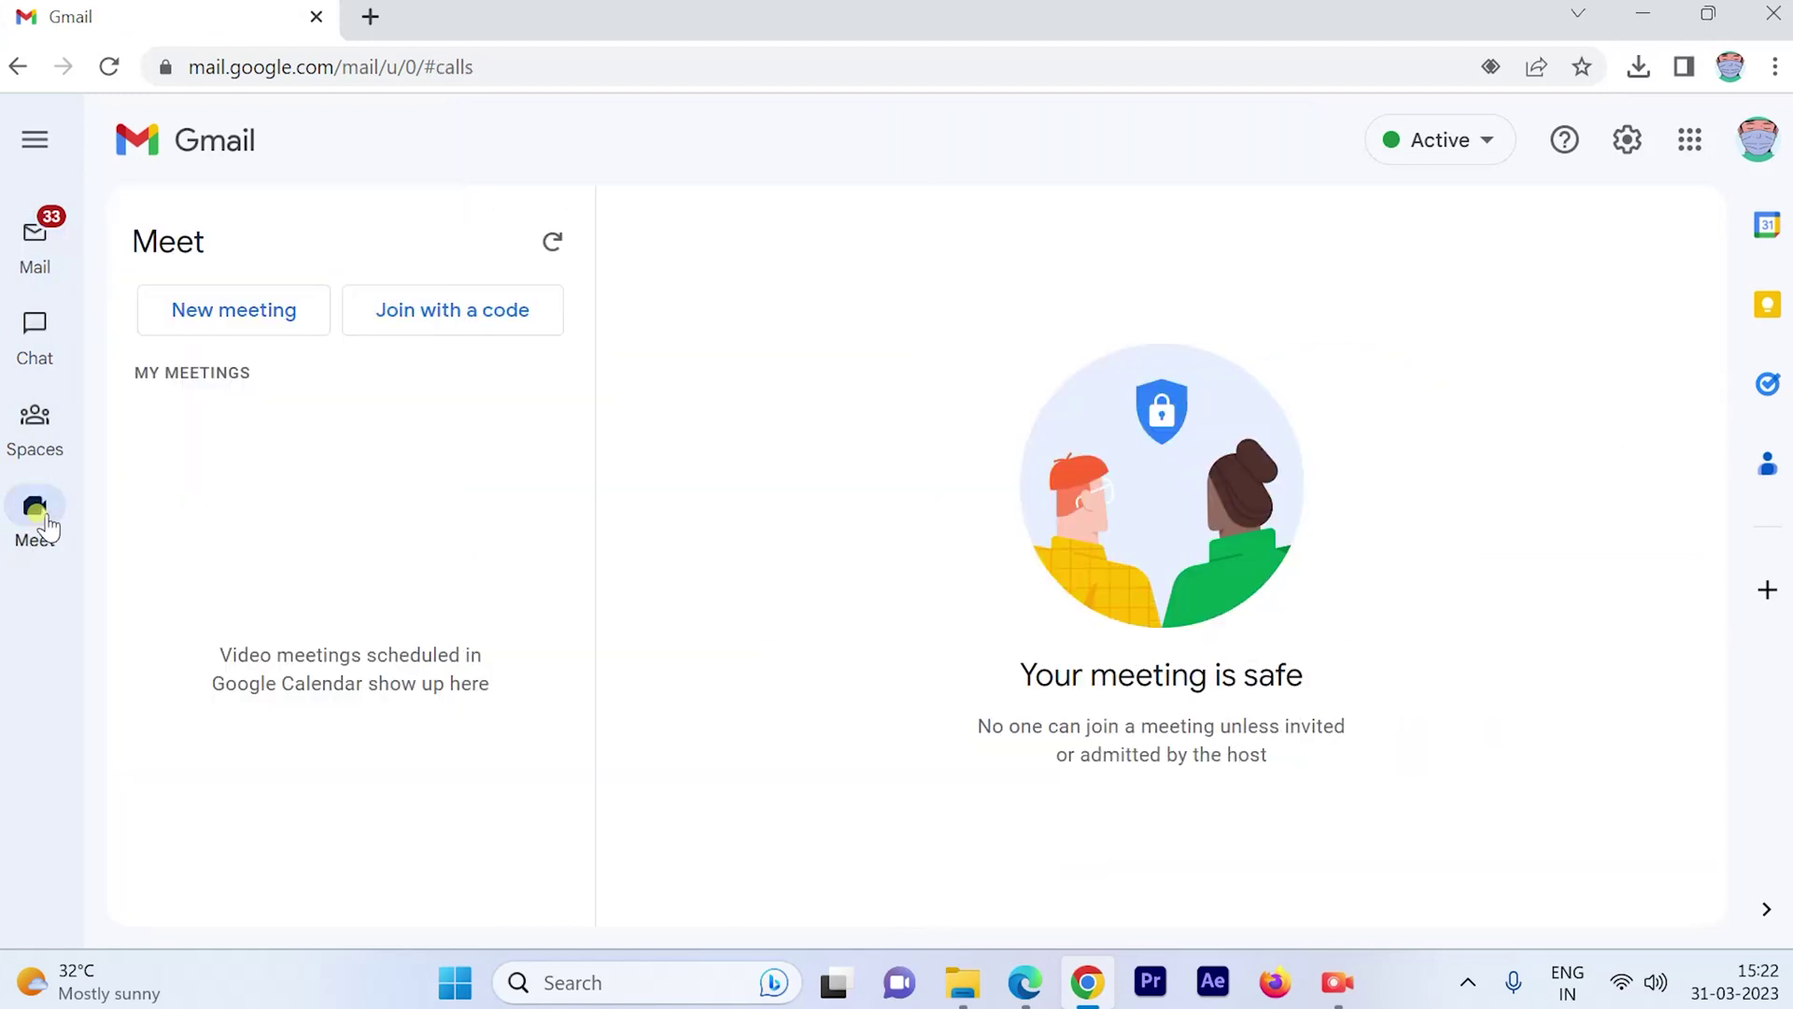
left_click(252, 322)
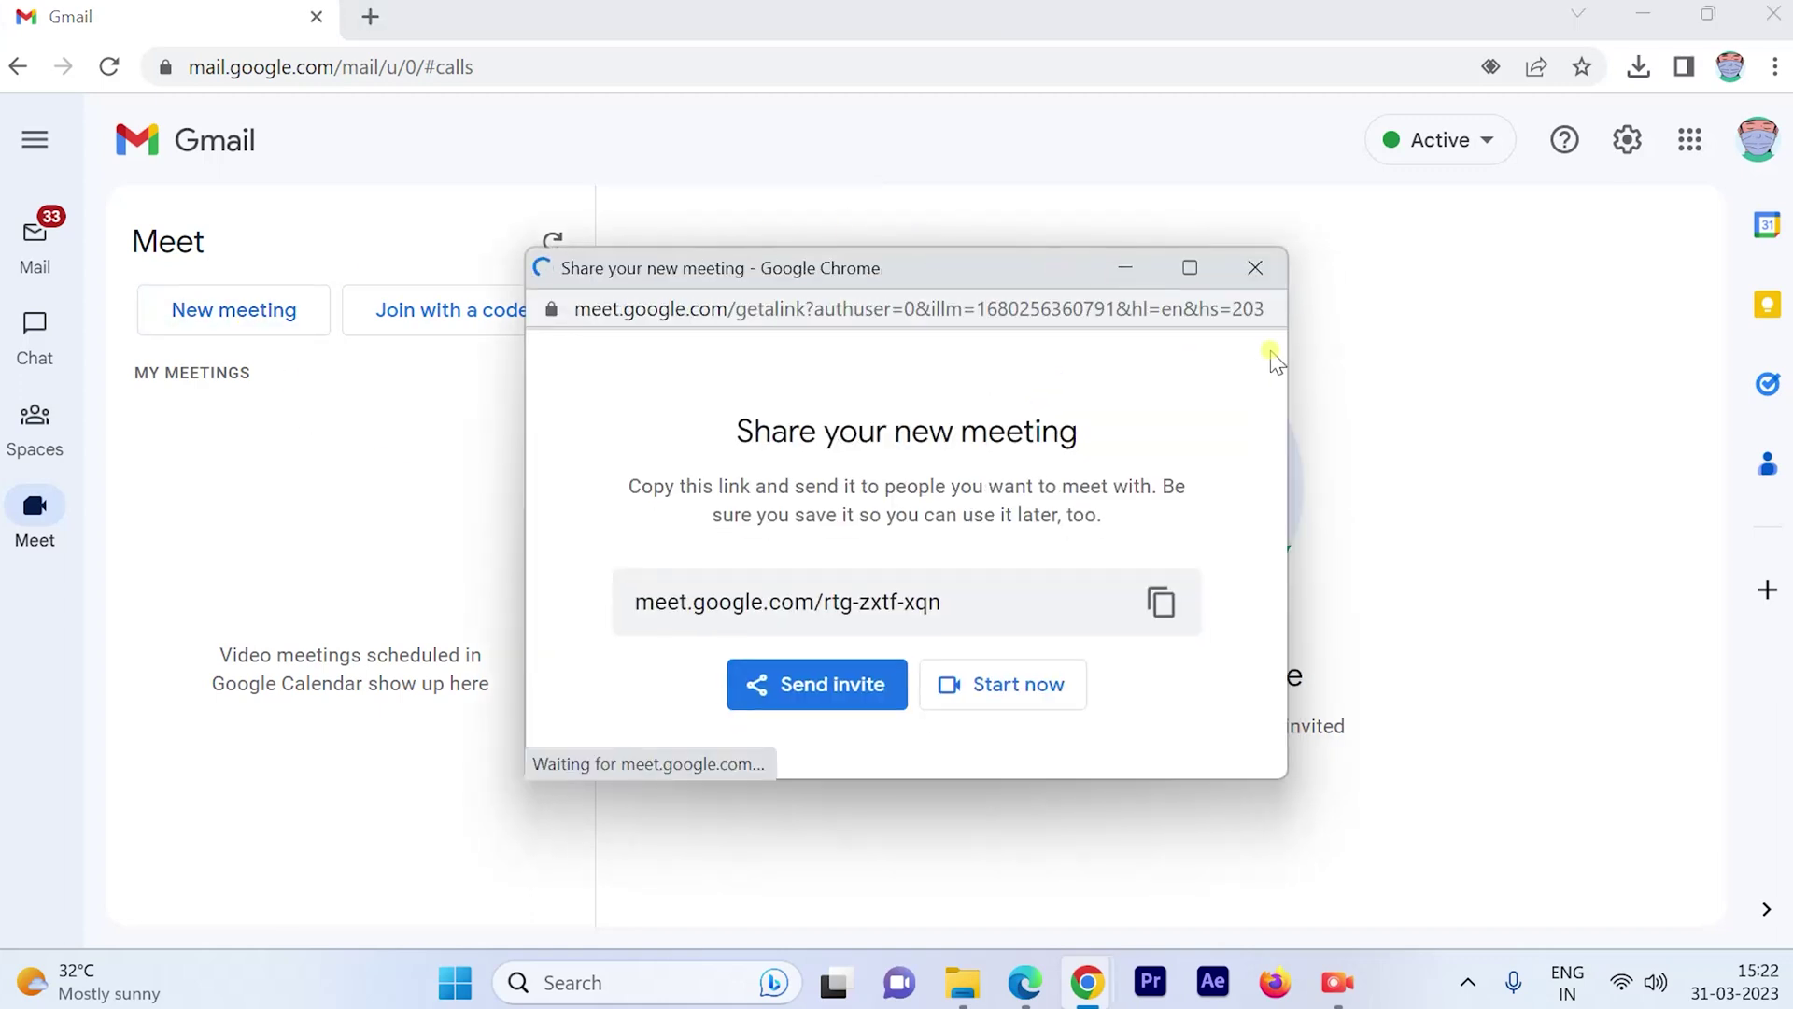
left_click(1190, 269)
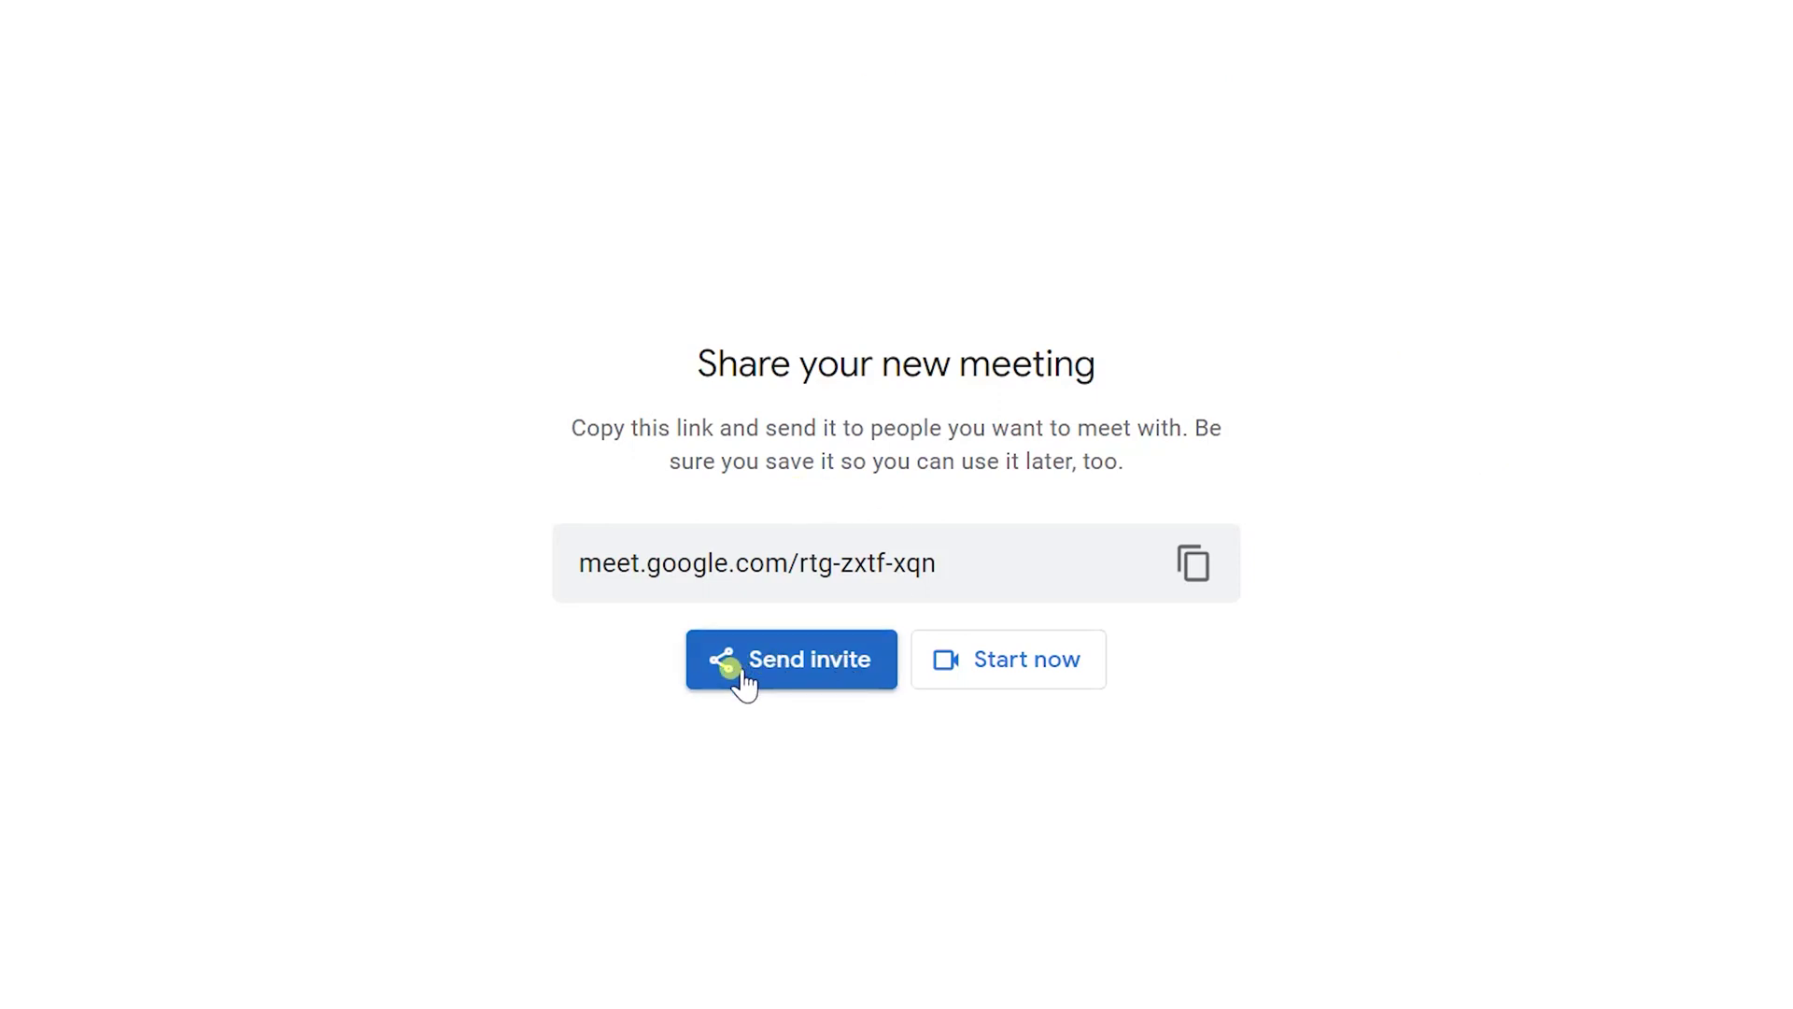
left_click(1044, 679)
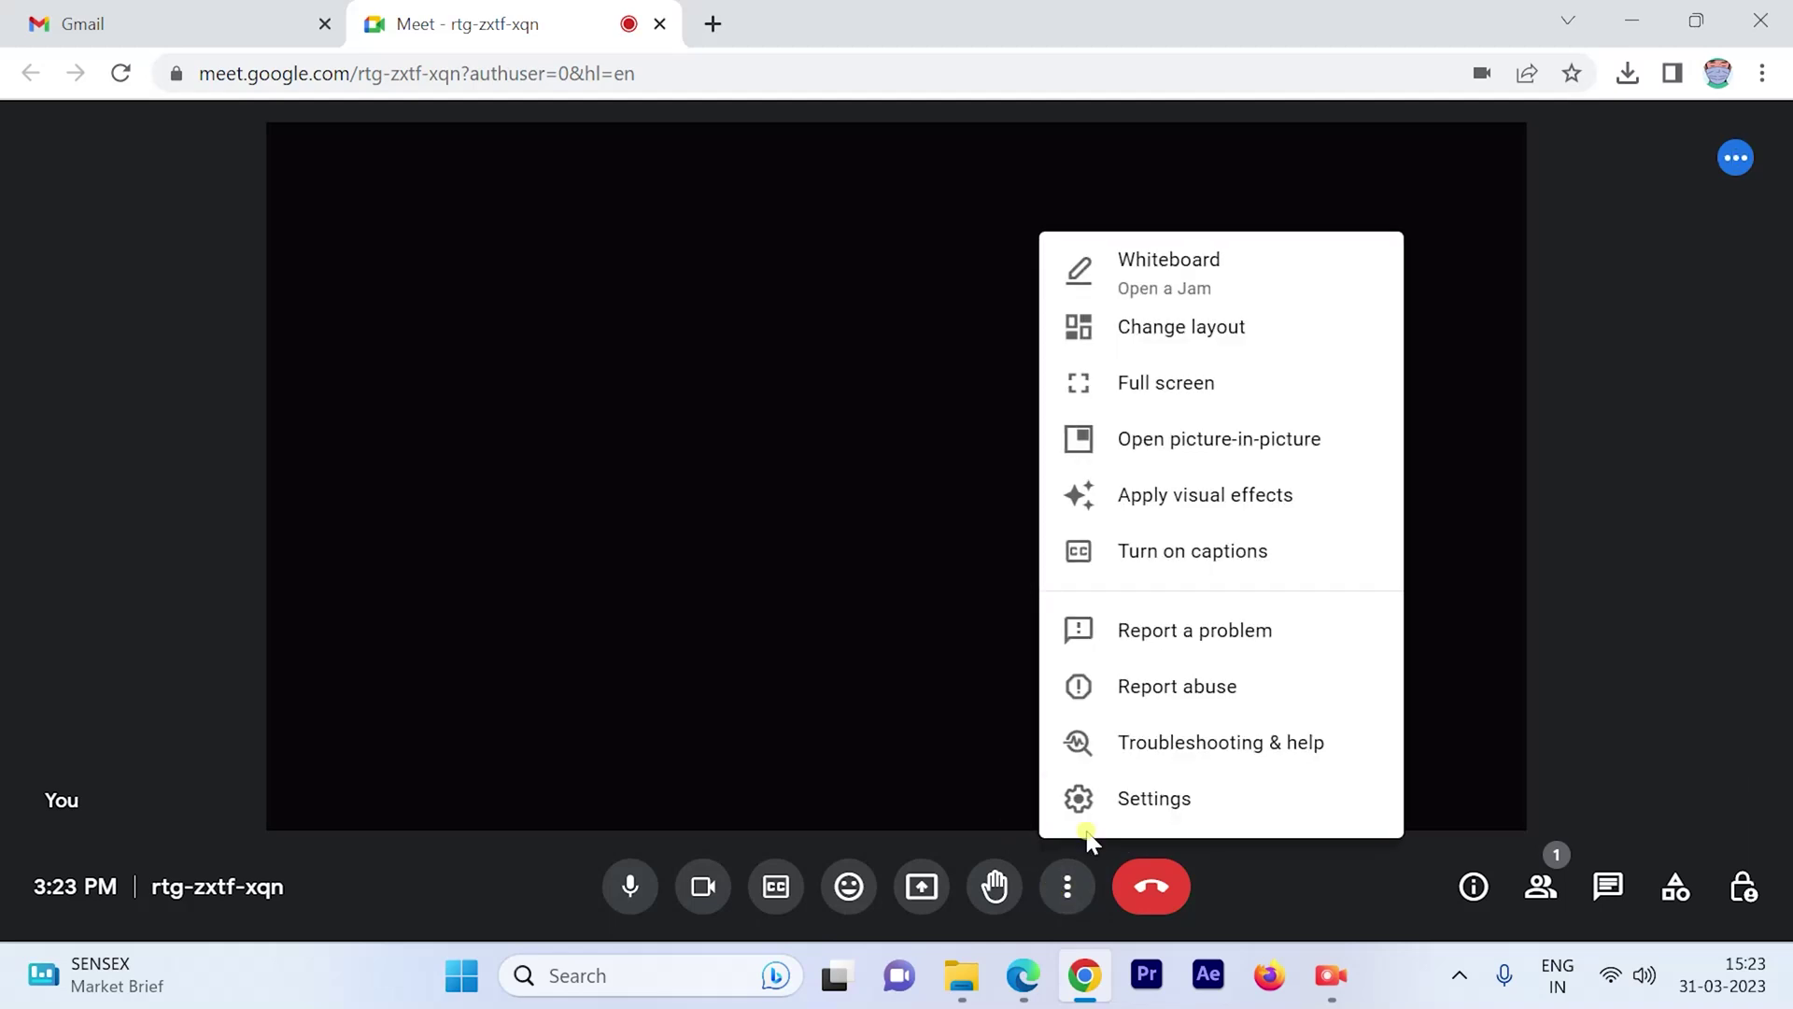
- Open the meeting's audio settings and choose the default USB Condenser Microphone as the microphone
left_click(1157, 799)
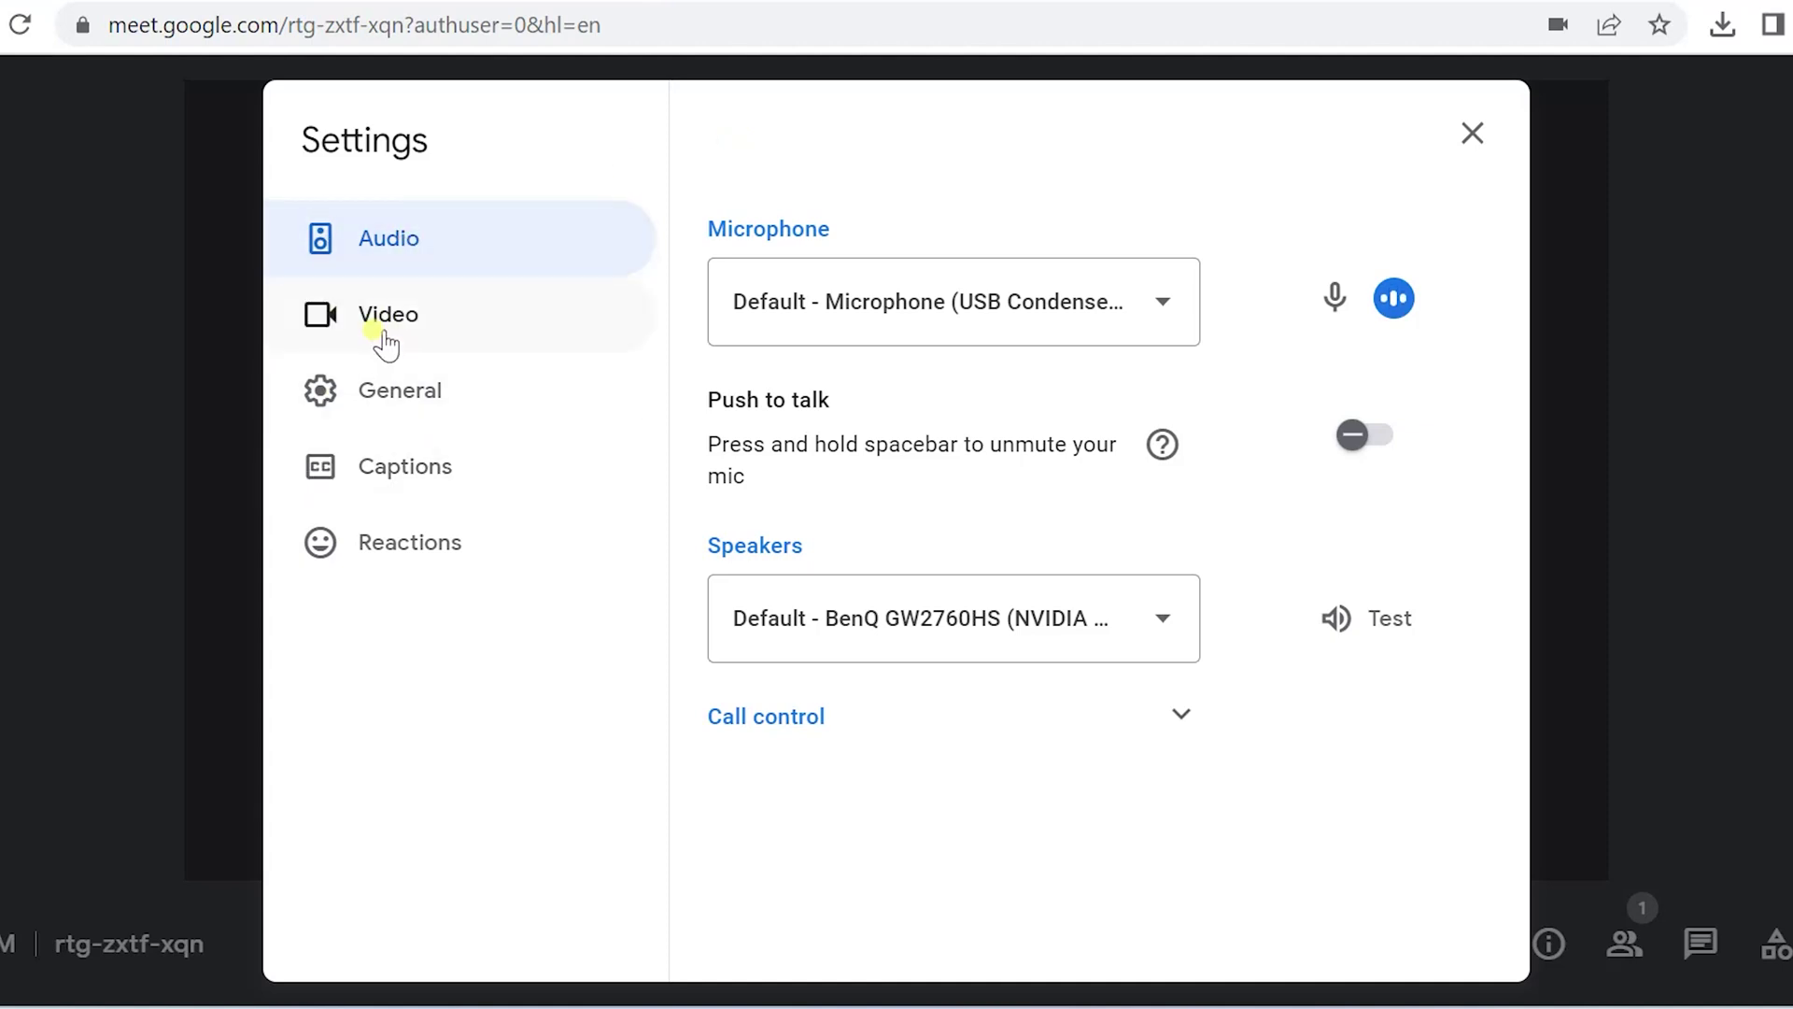
left_click(408, 297)
left_click(406, 279)
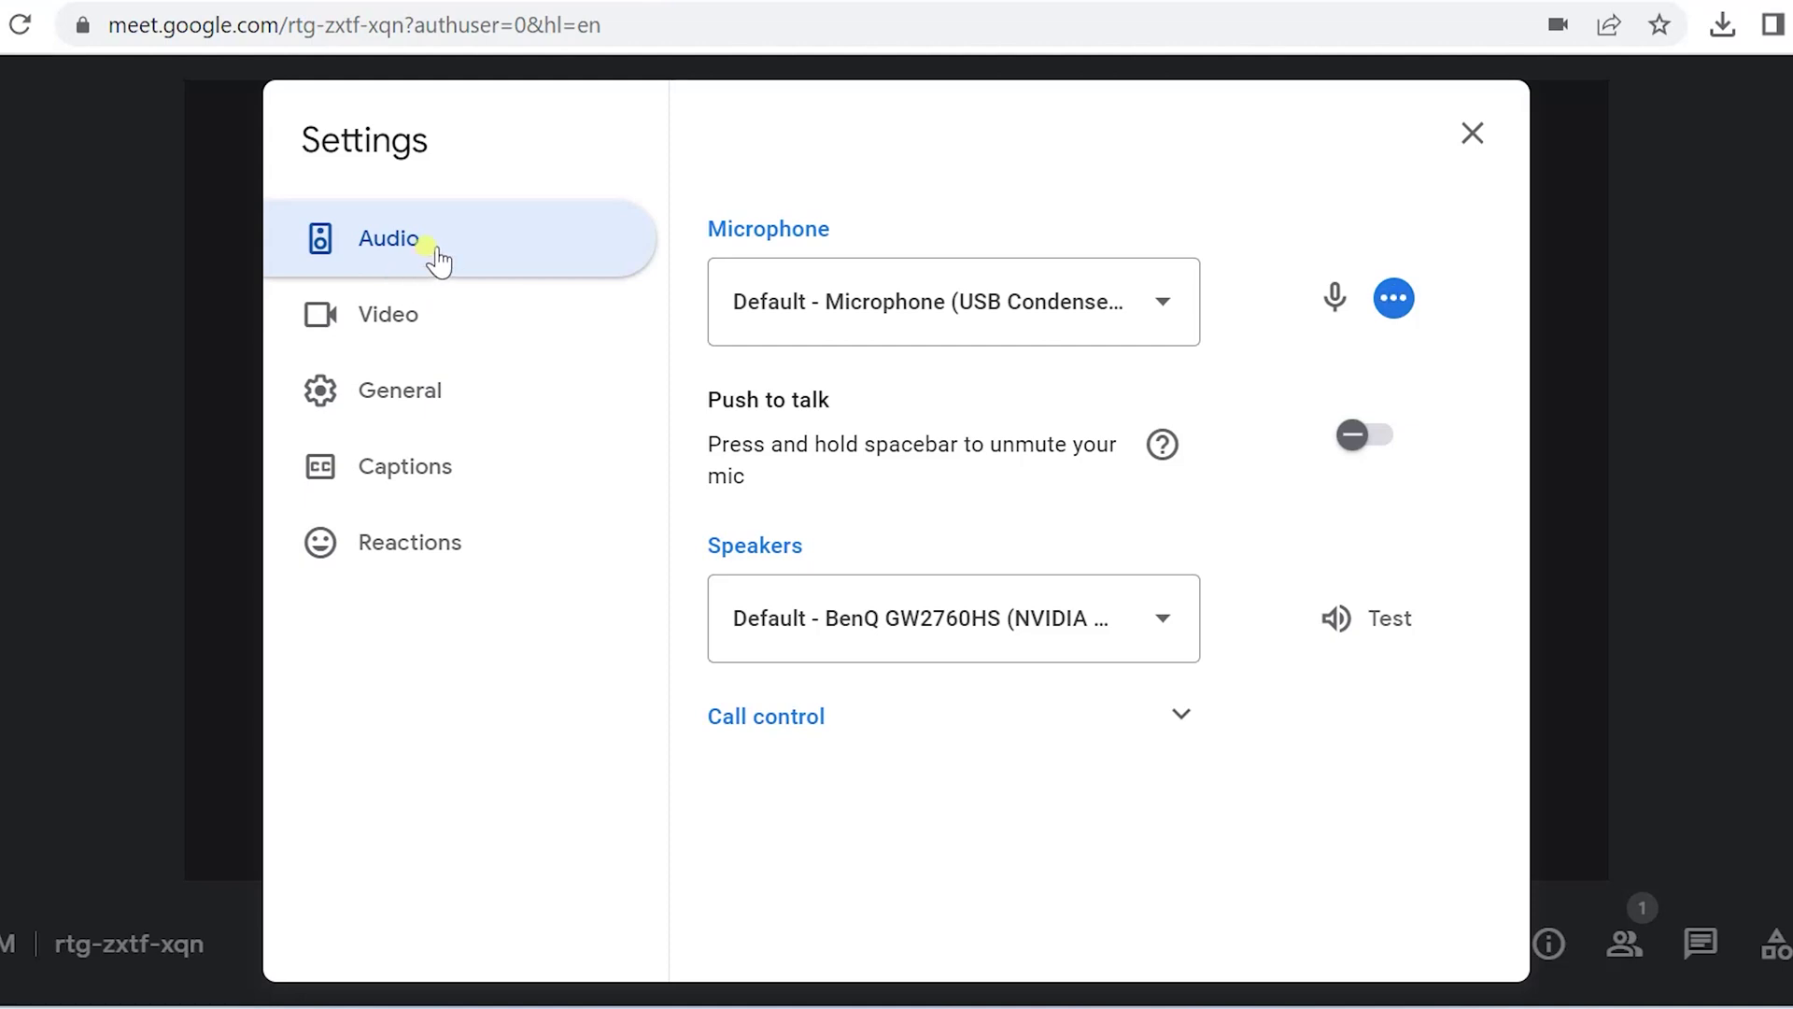
left_click(437, 262)
left_click(1155, 300)
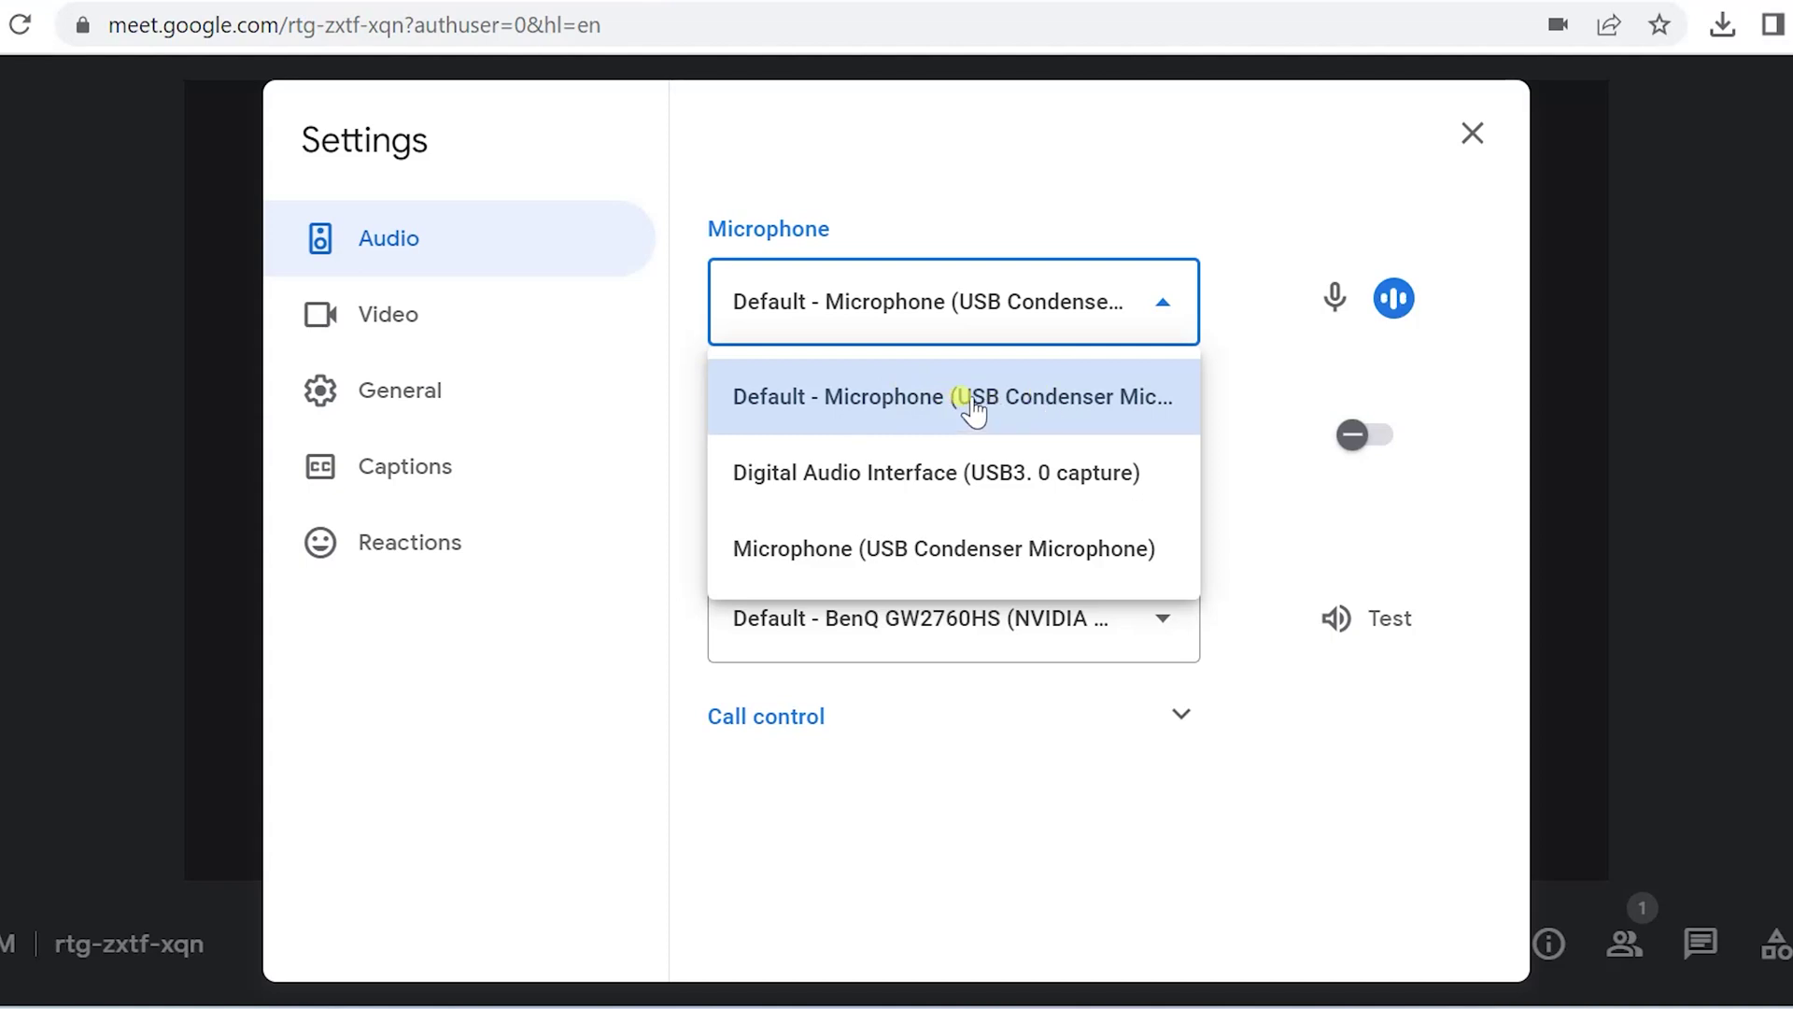
left_click(971, 399)
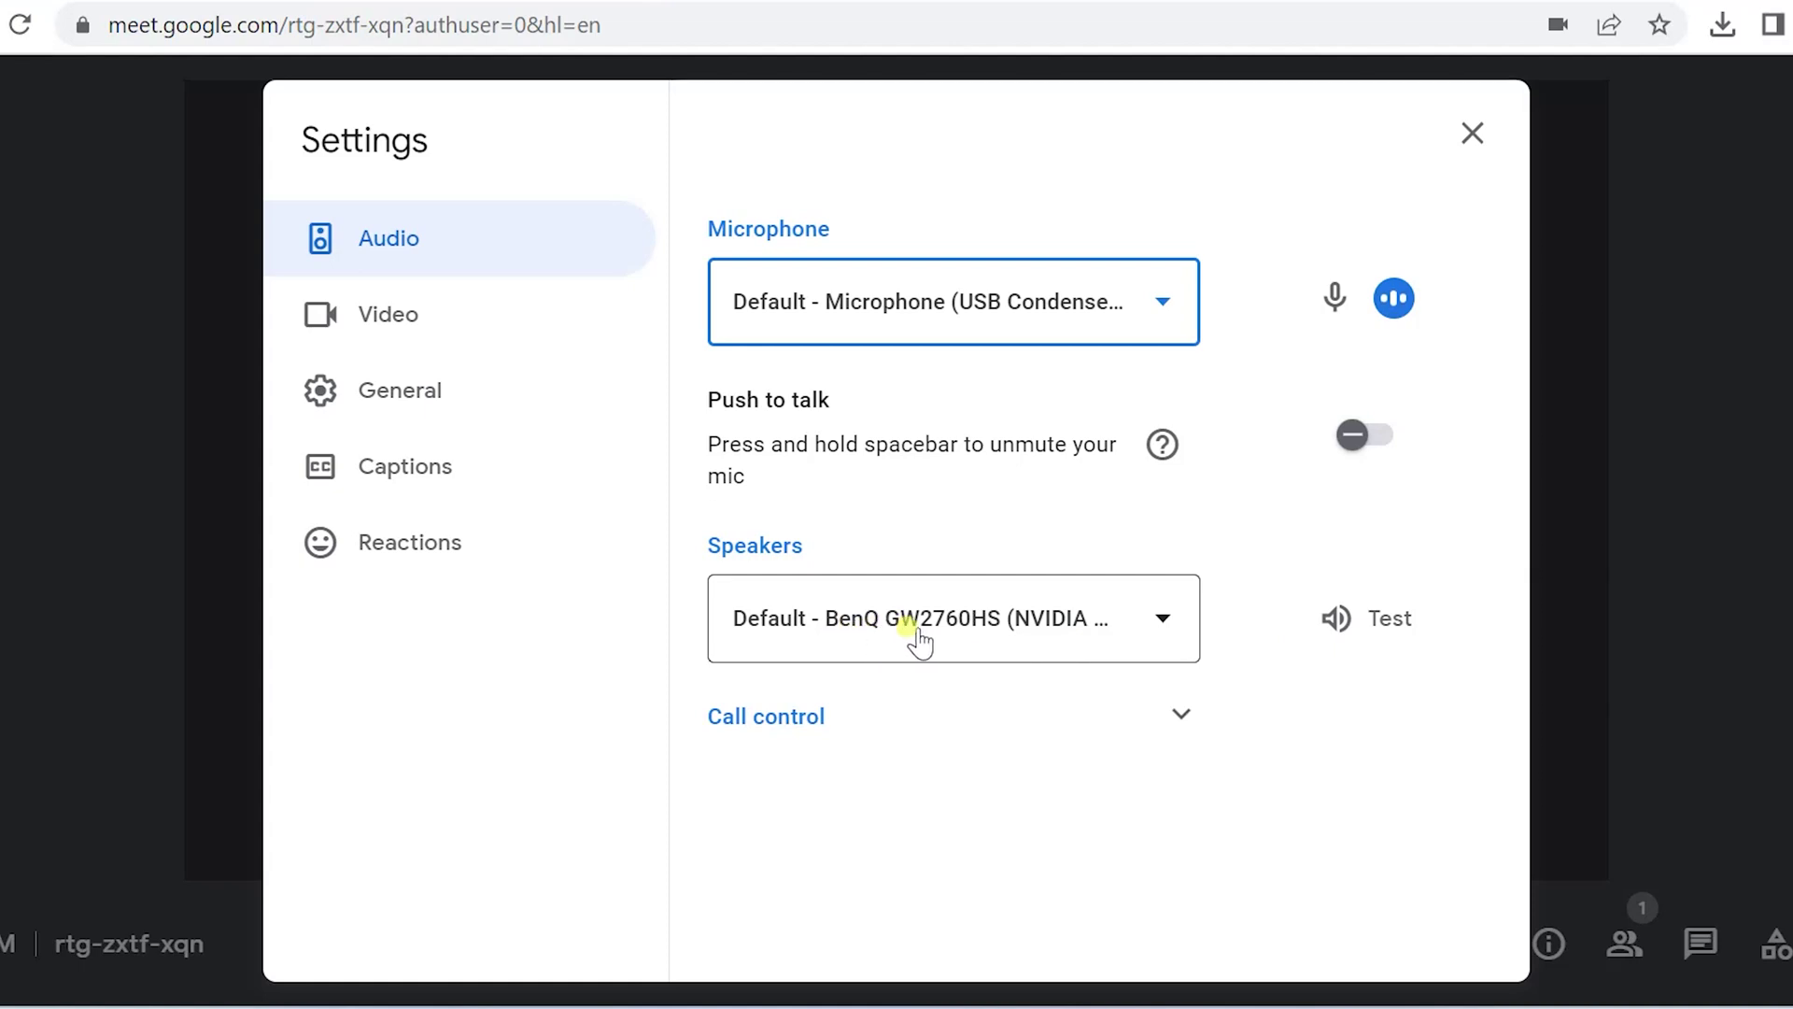
- Test the default speakers and look at the call control options for USB devices
left_click(1346, 623)
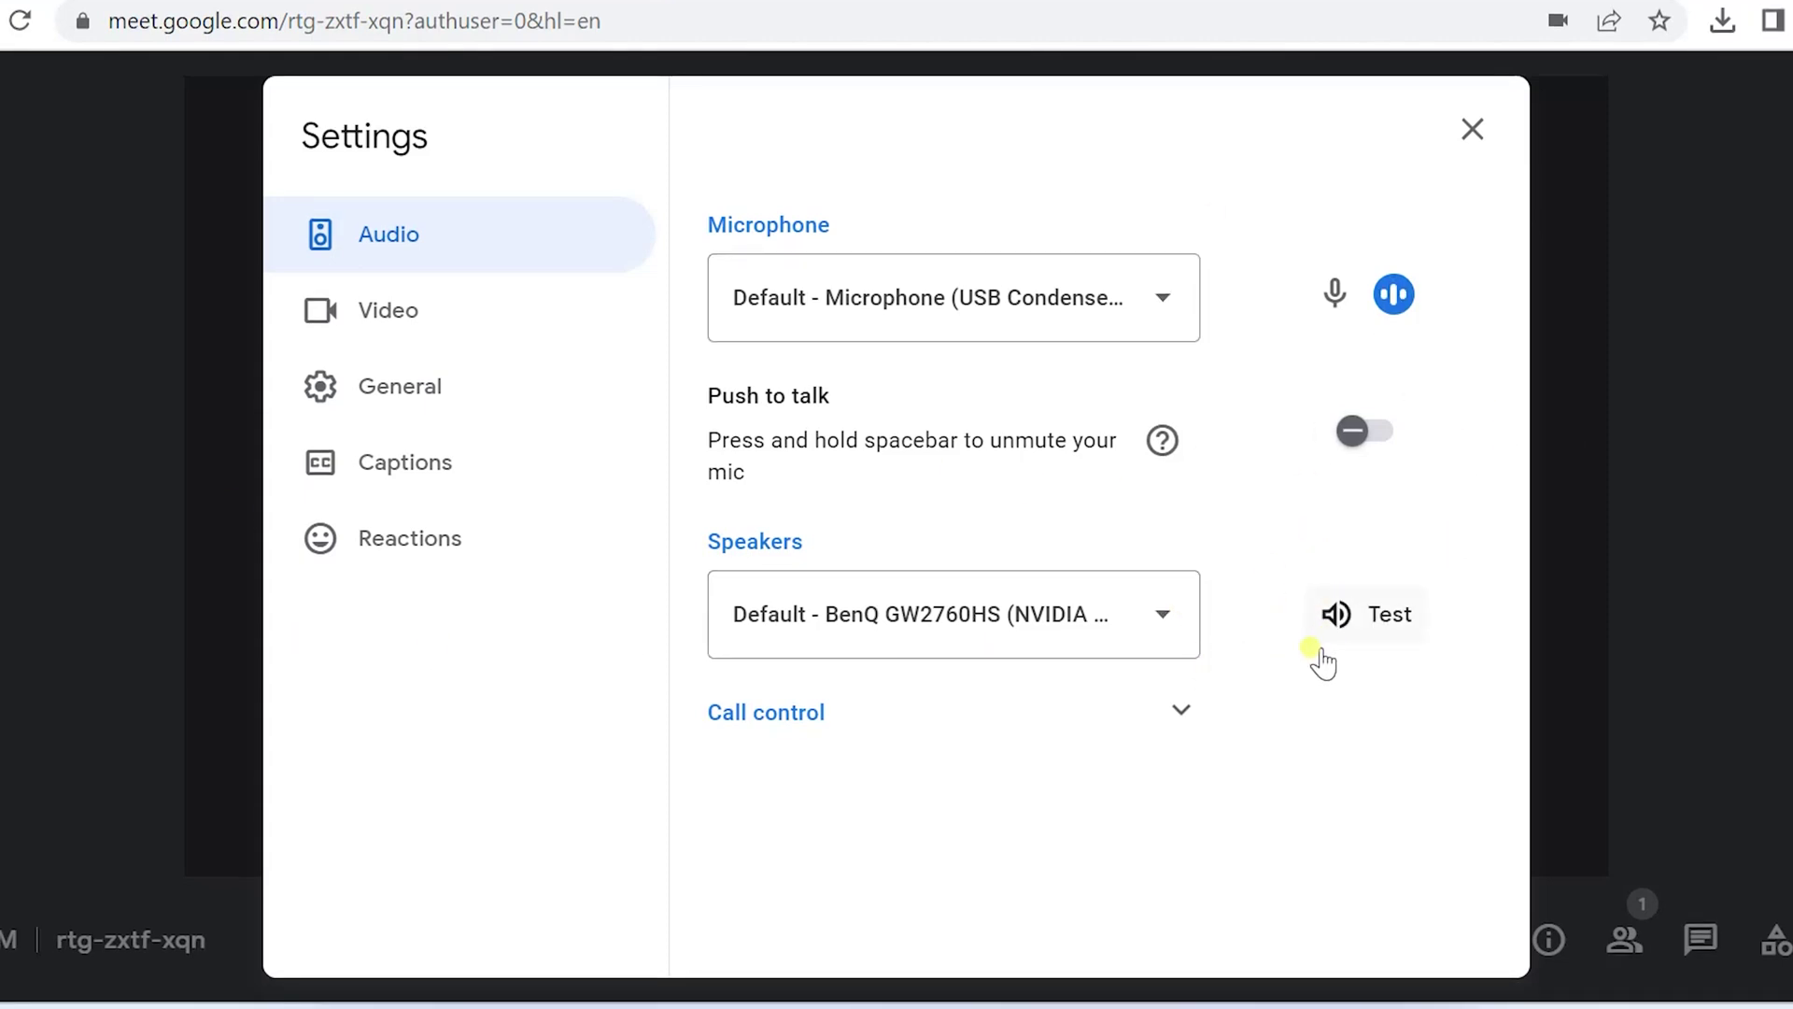
left_click(1181, 712)
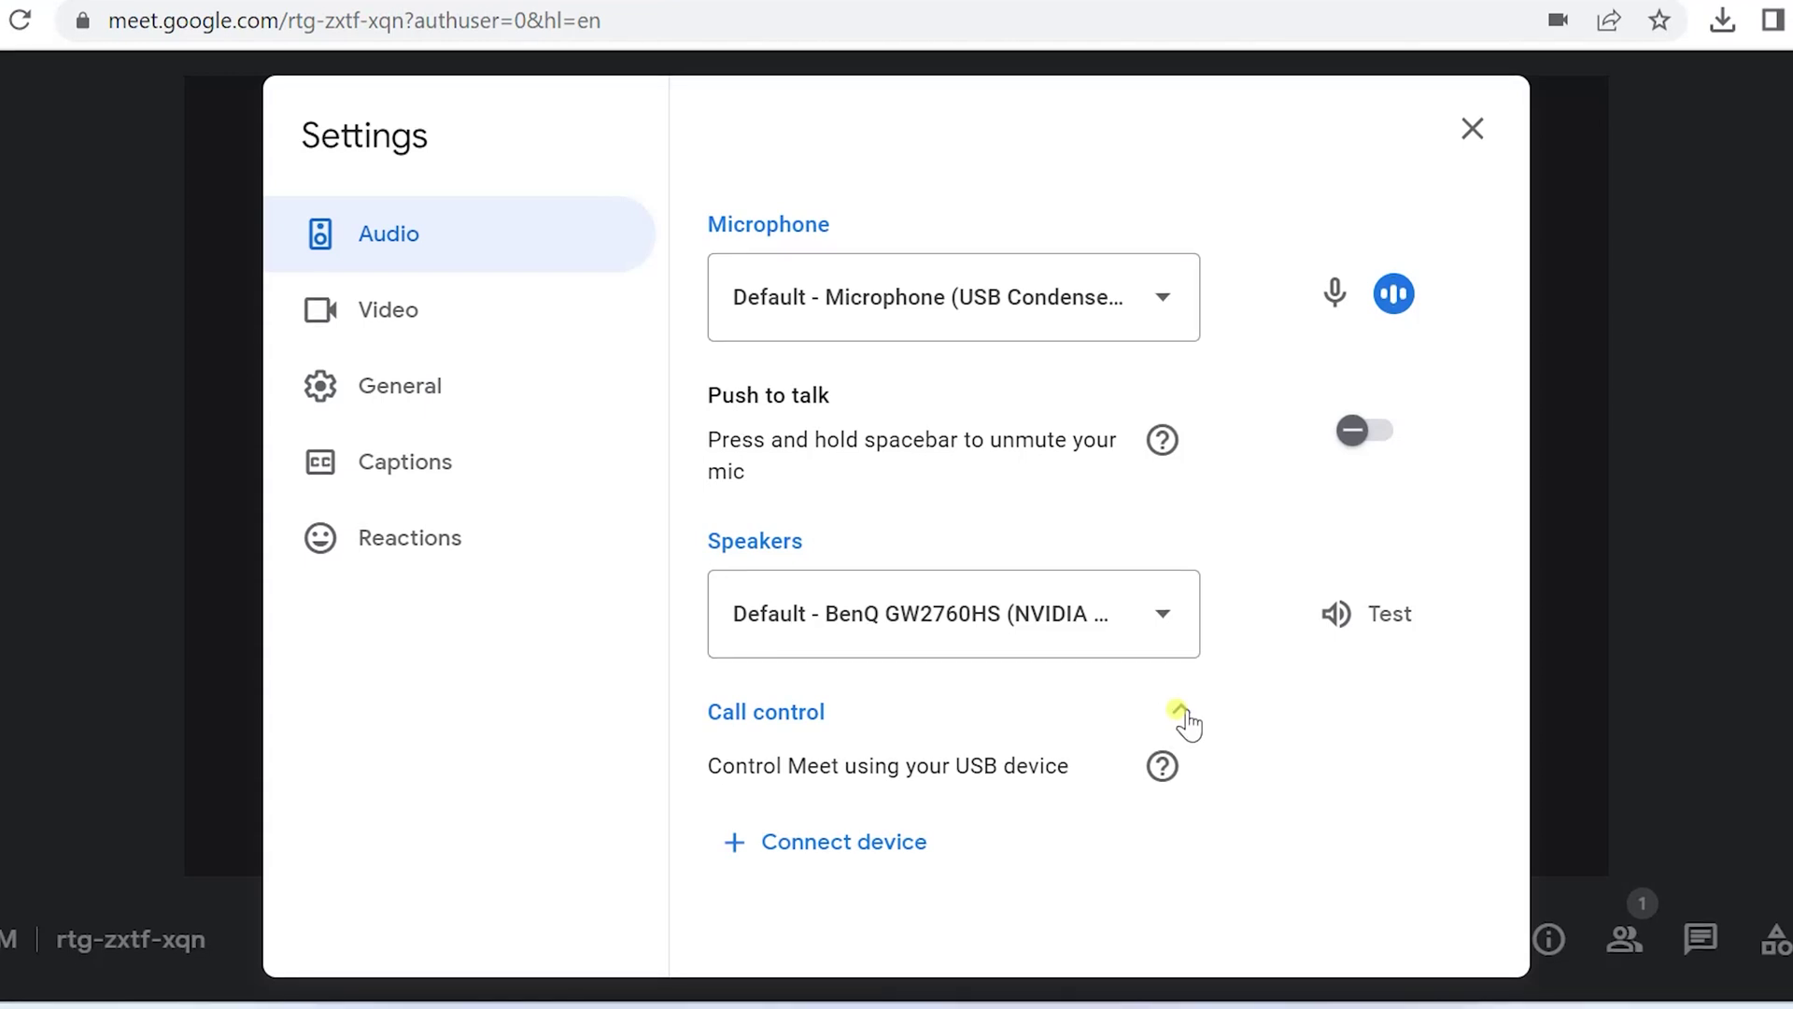
left_click(1182, 712)
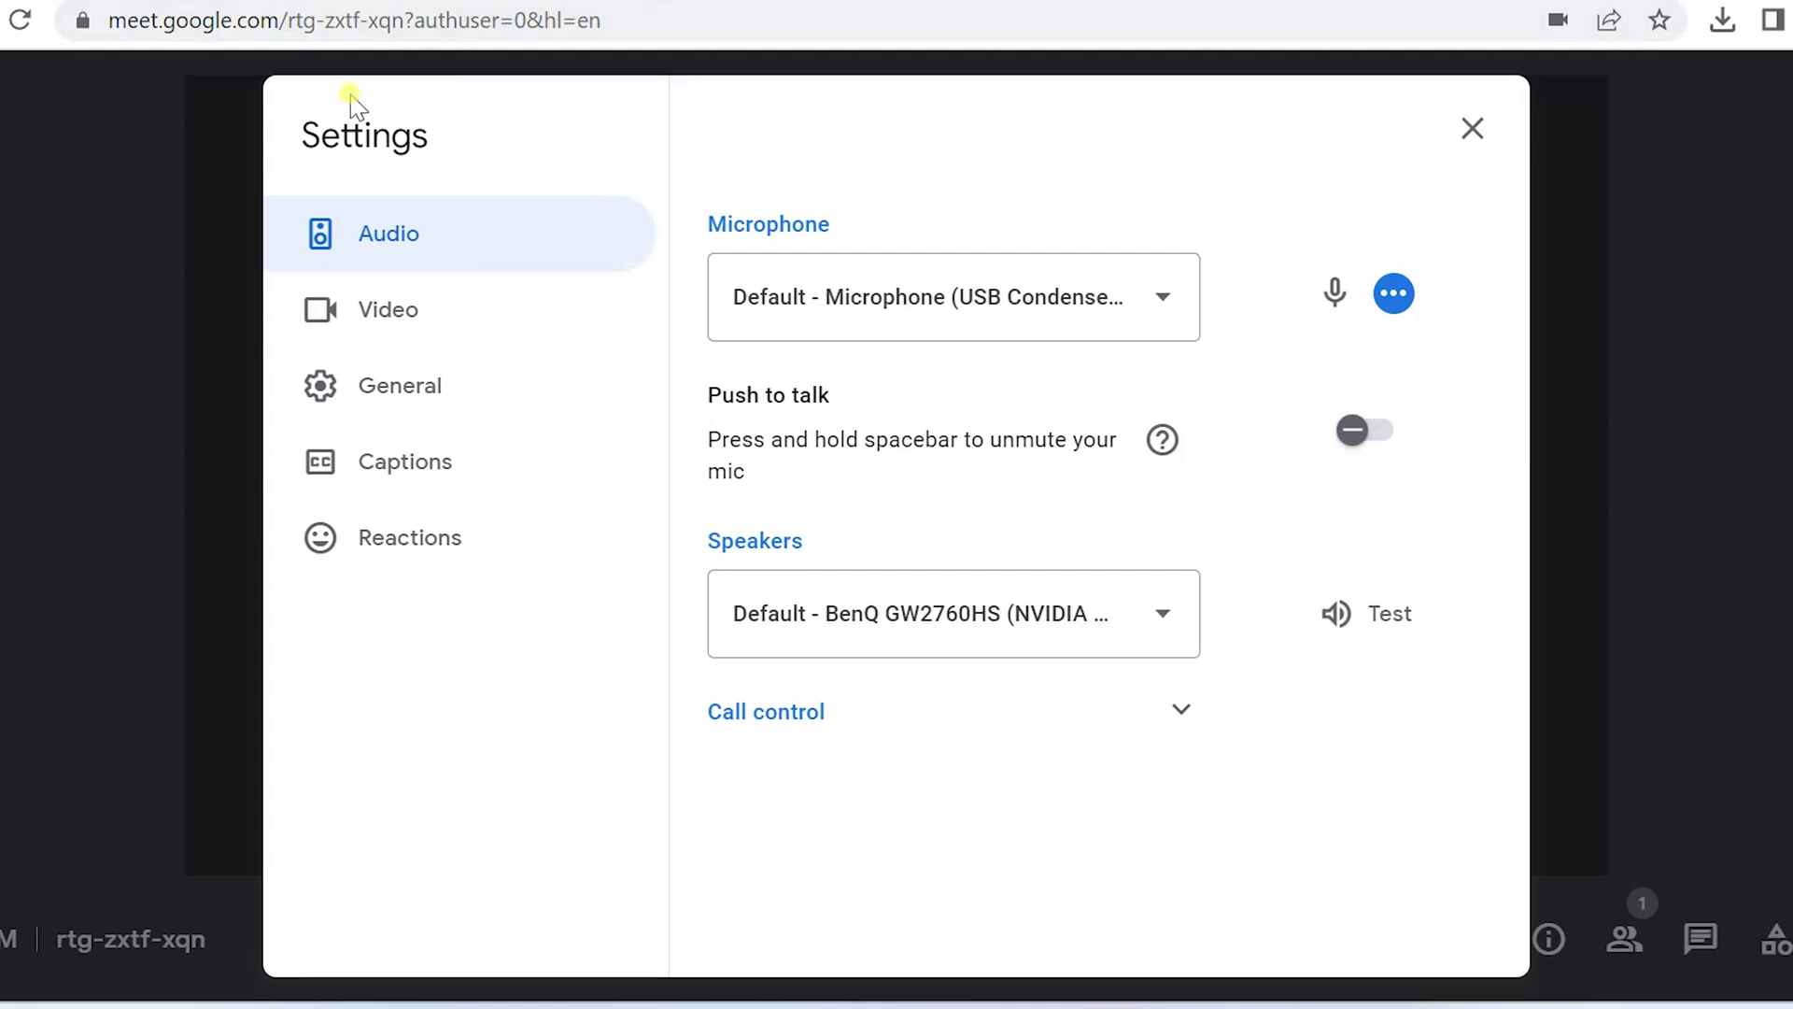
- Set both the maximum send and maximum receive video resolutions of the meeting to High definition (720p)
left_click(377, 309)
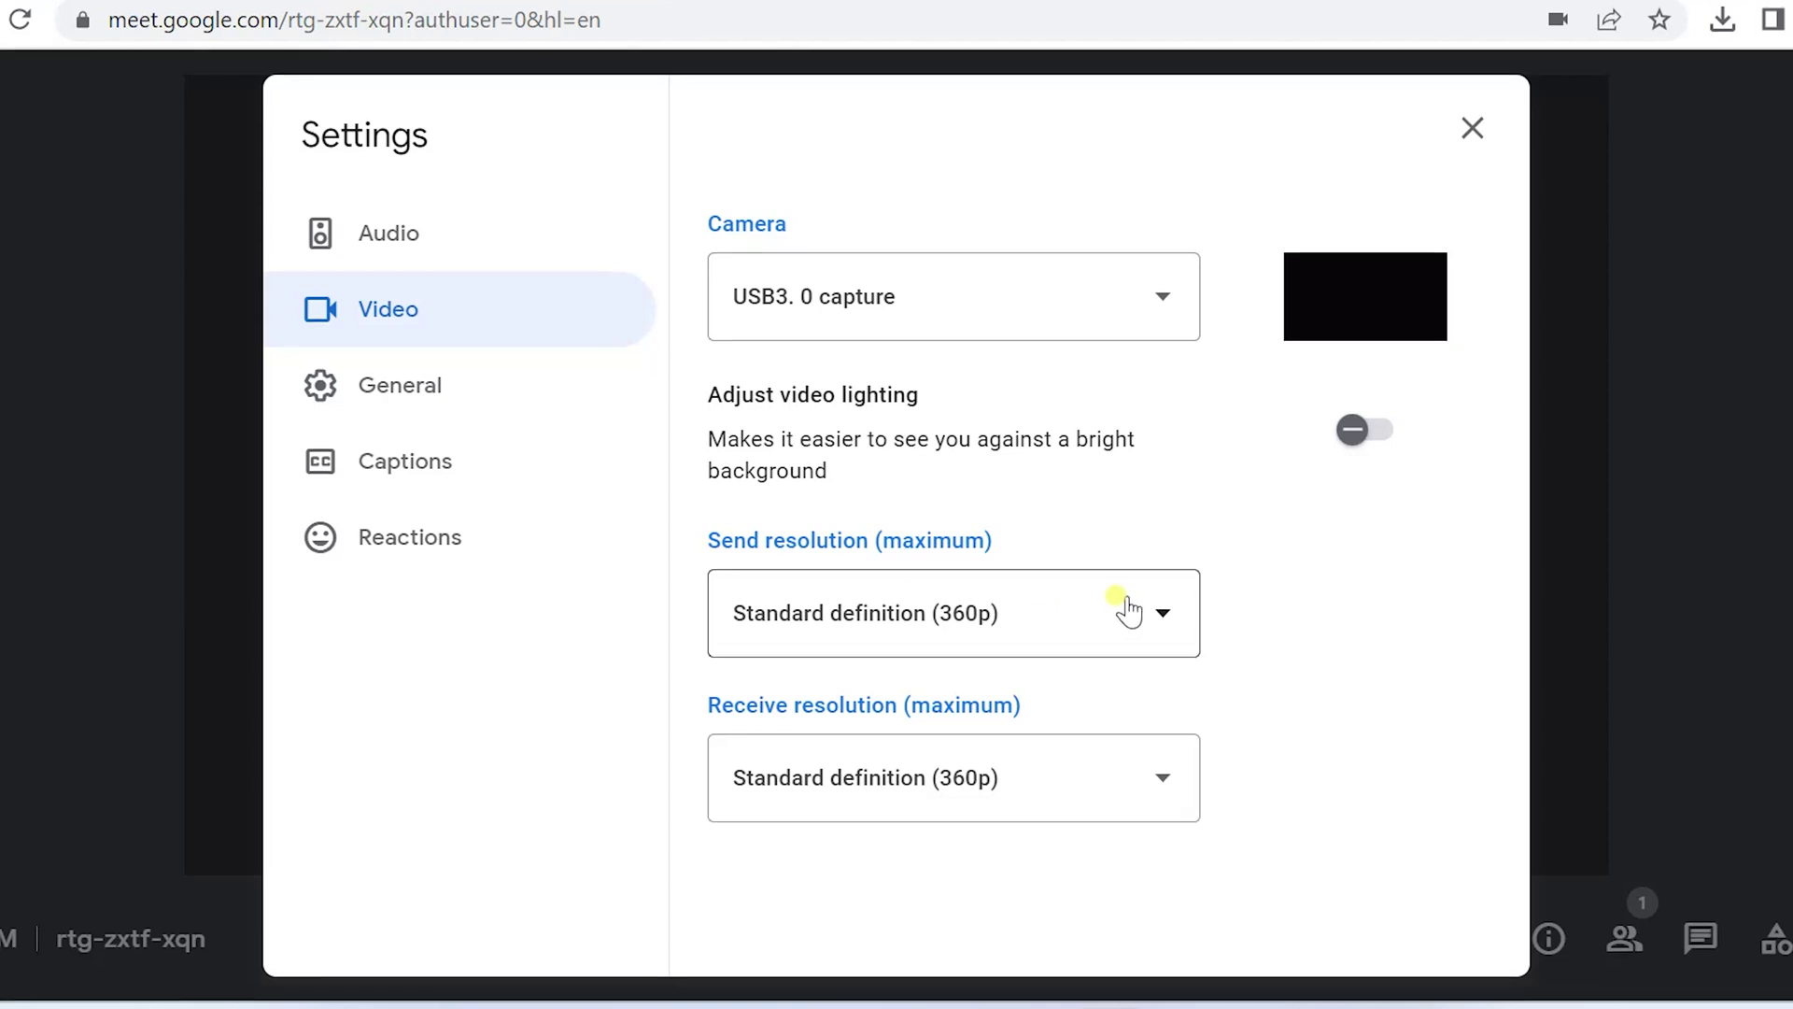
left_click(1110, 647)
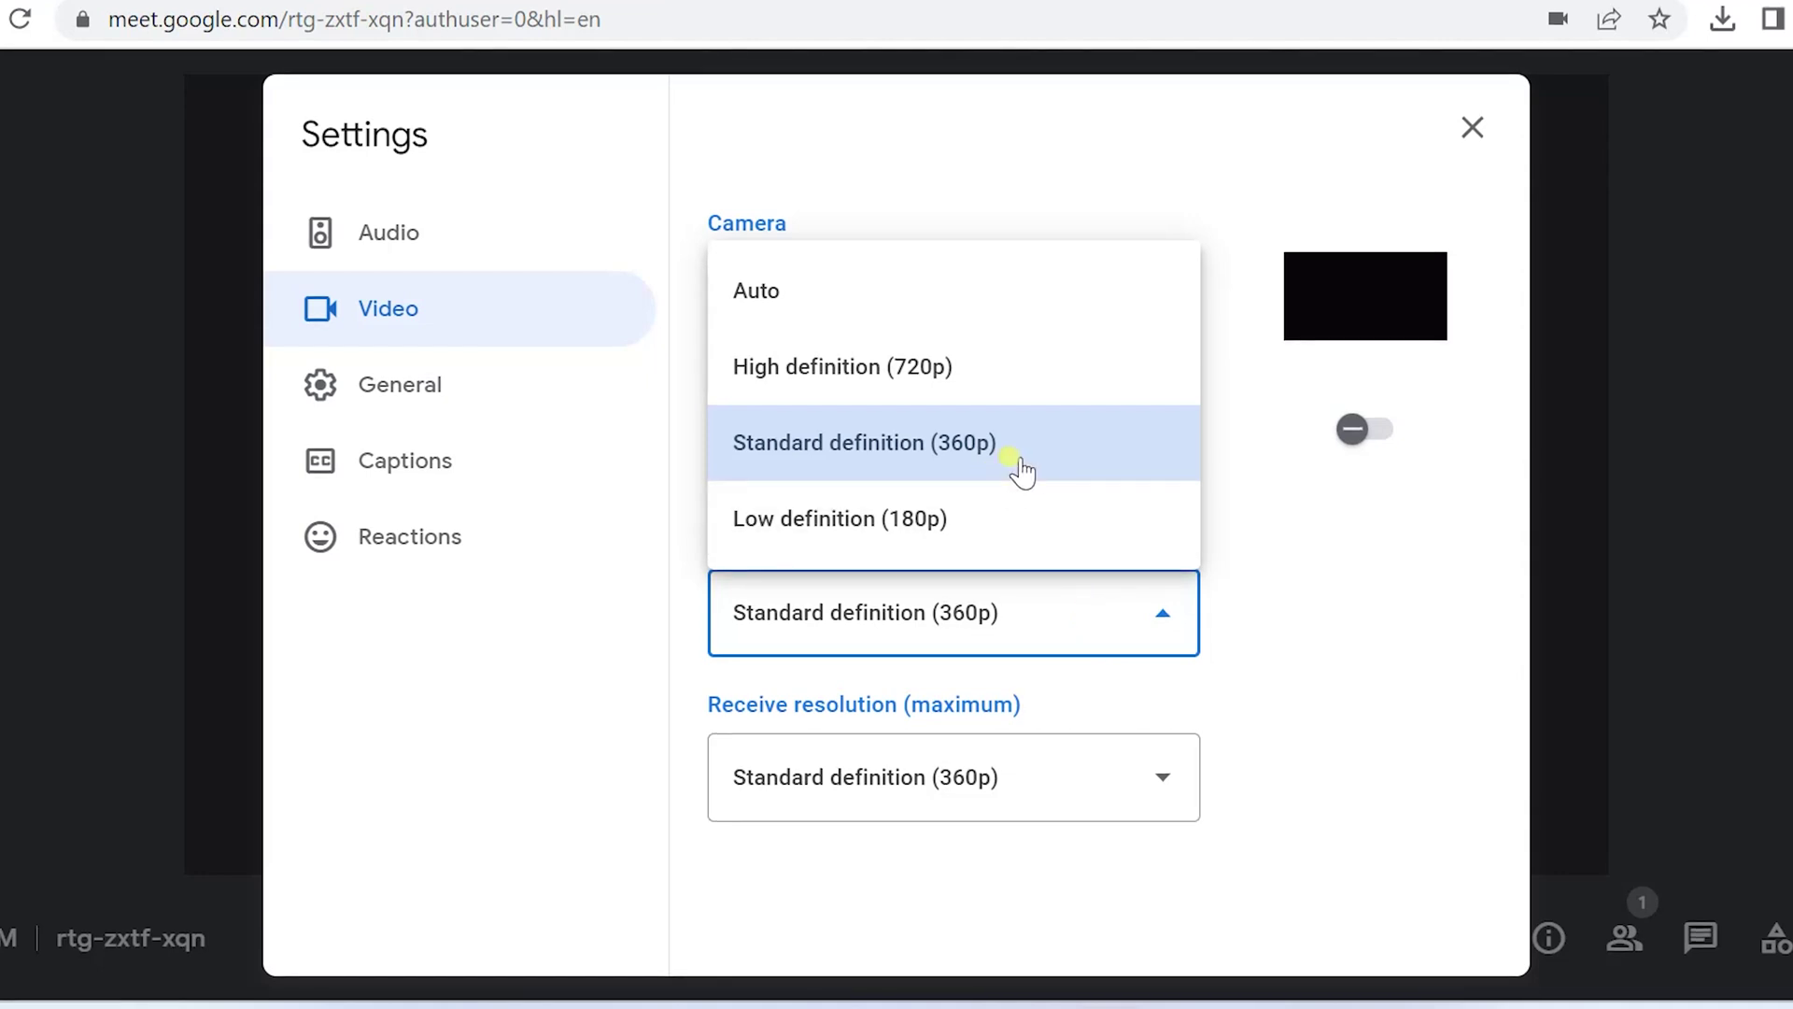
left_click(810, 374)
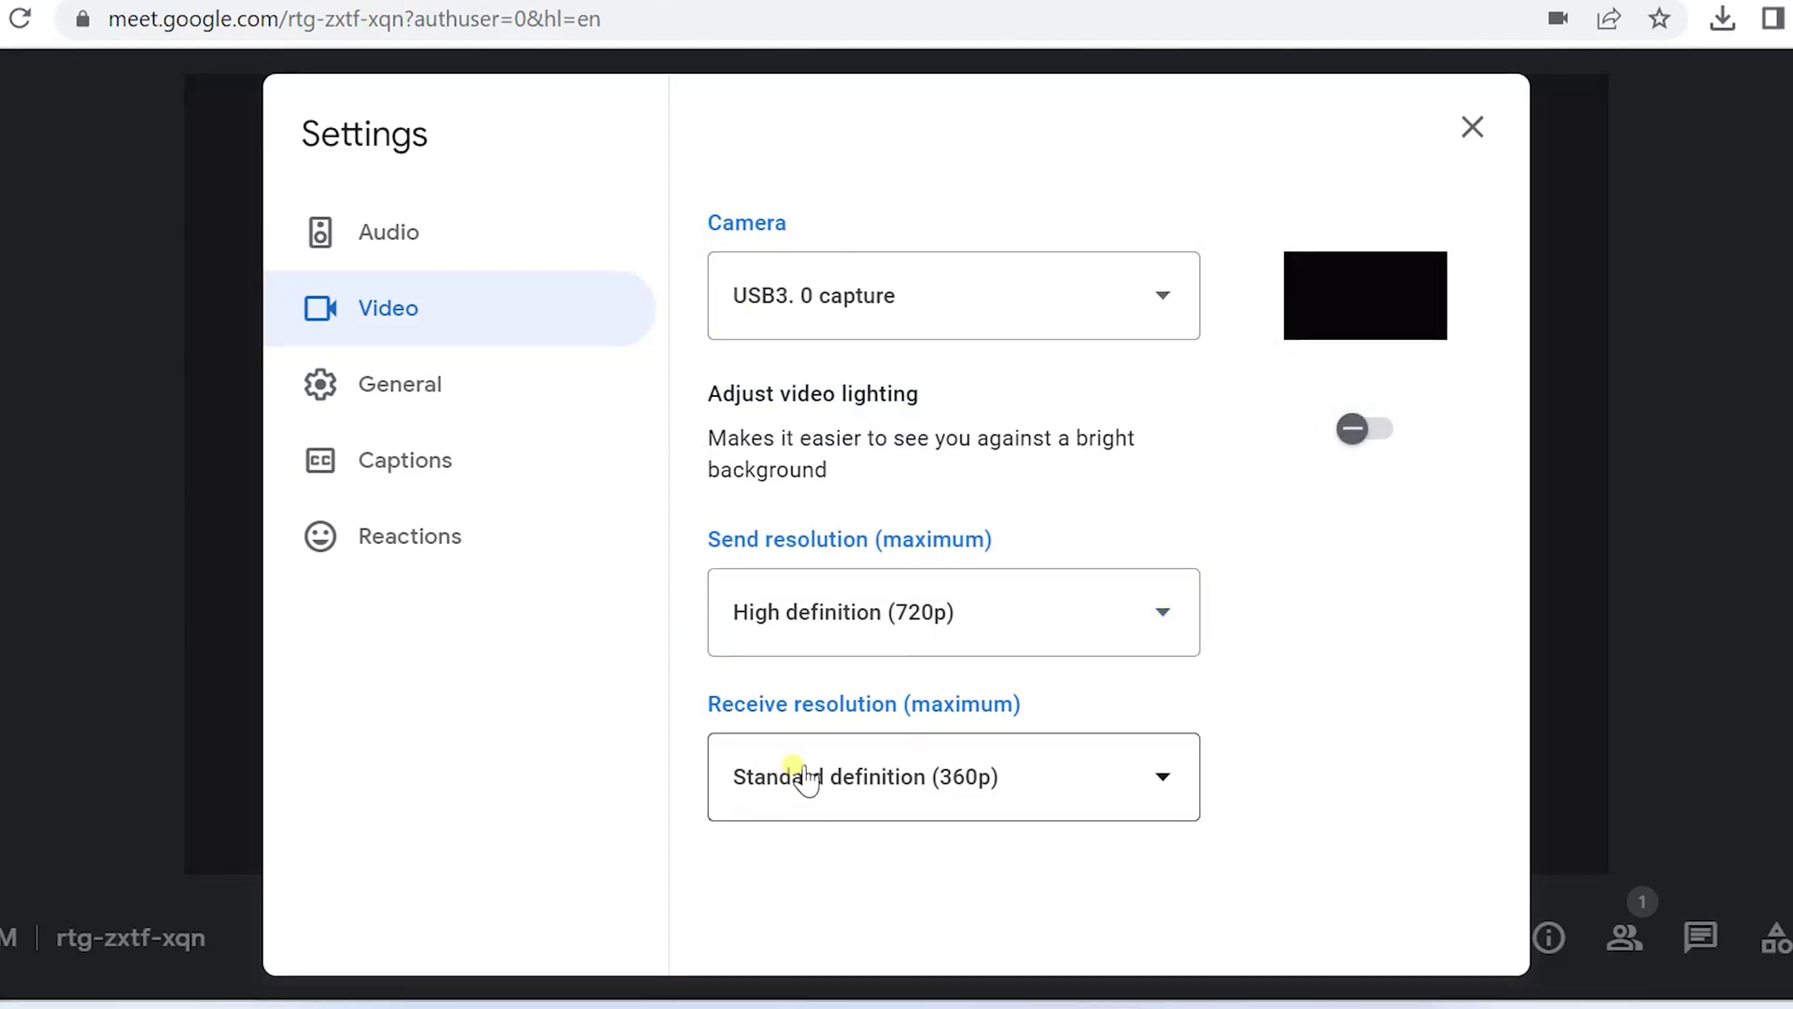
left_click(933, 610)
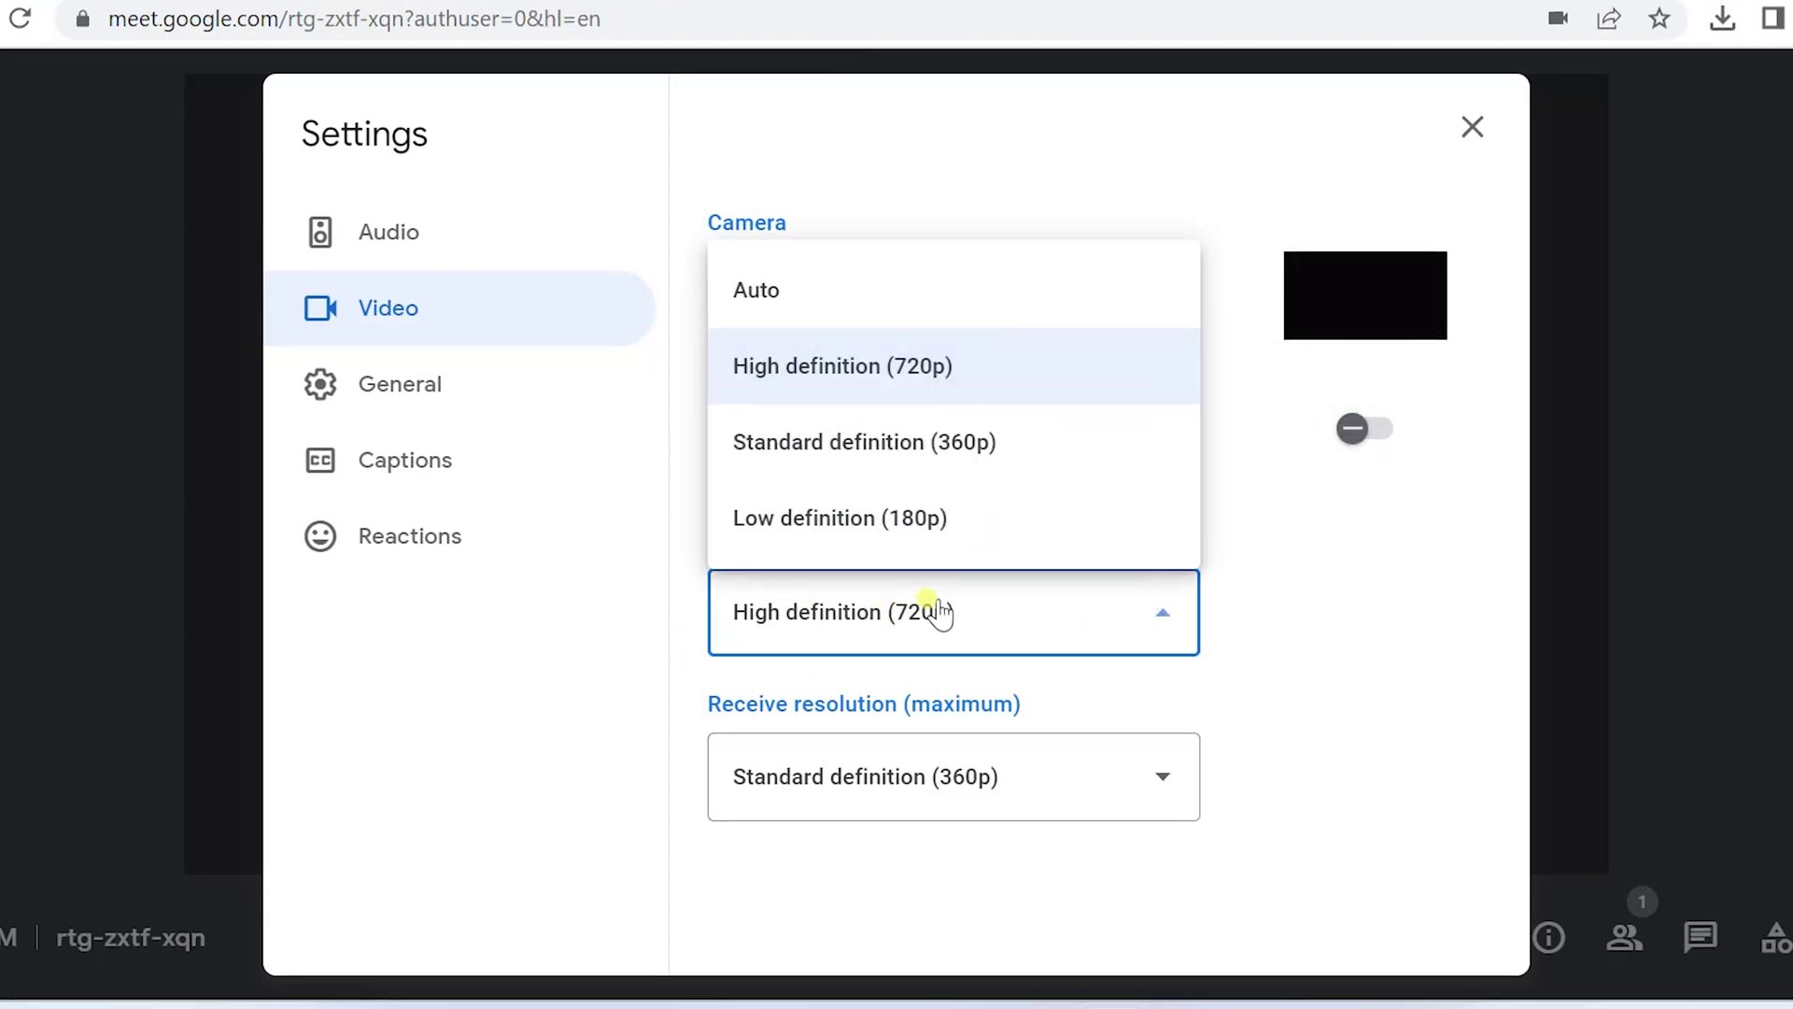
left_click(812, 379)
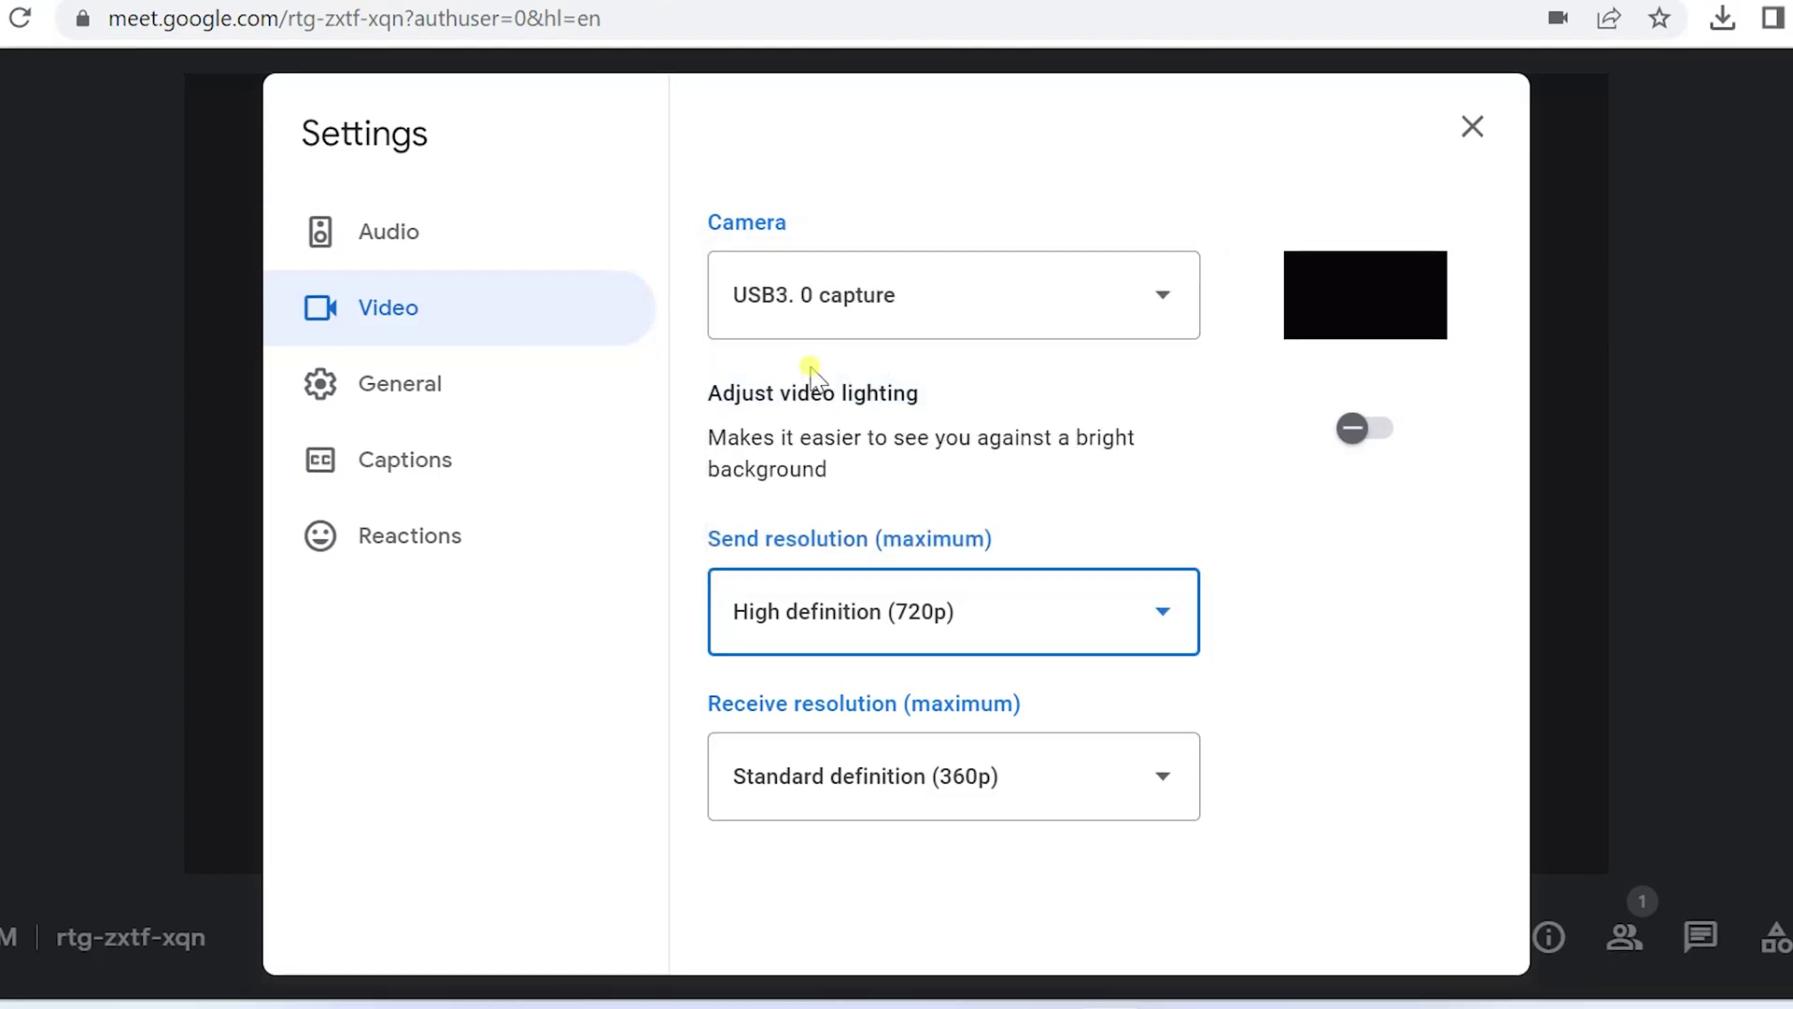
left_click(792, 773)
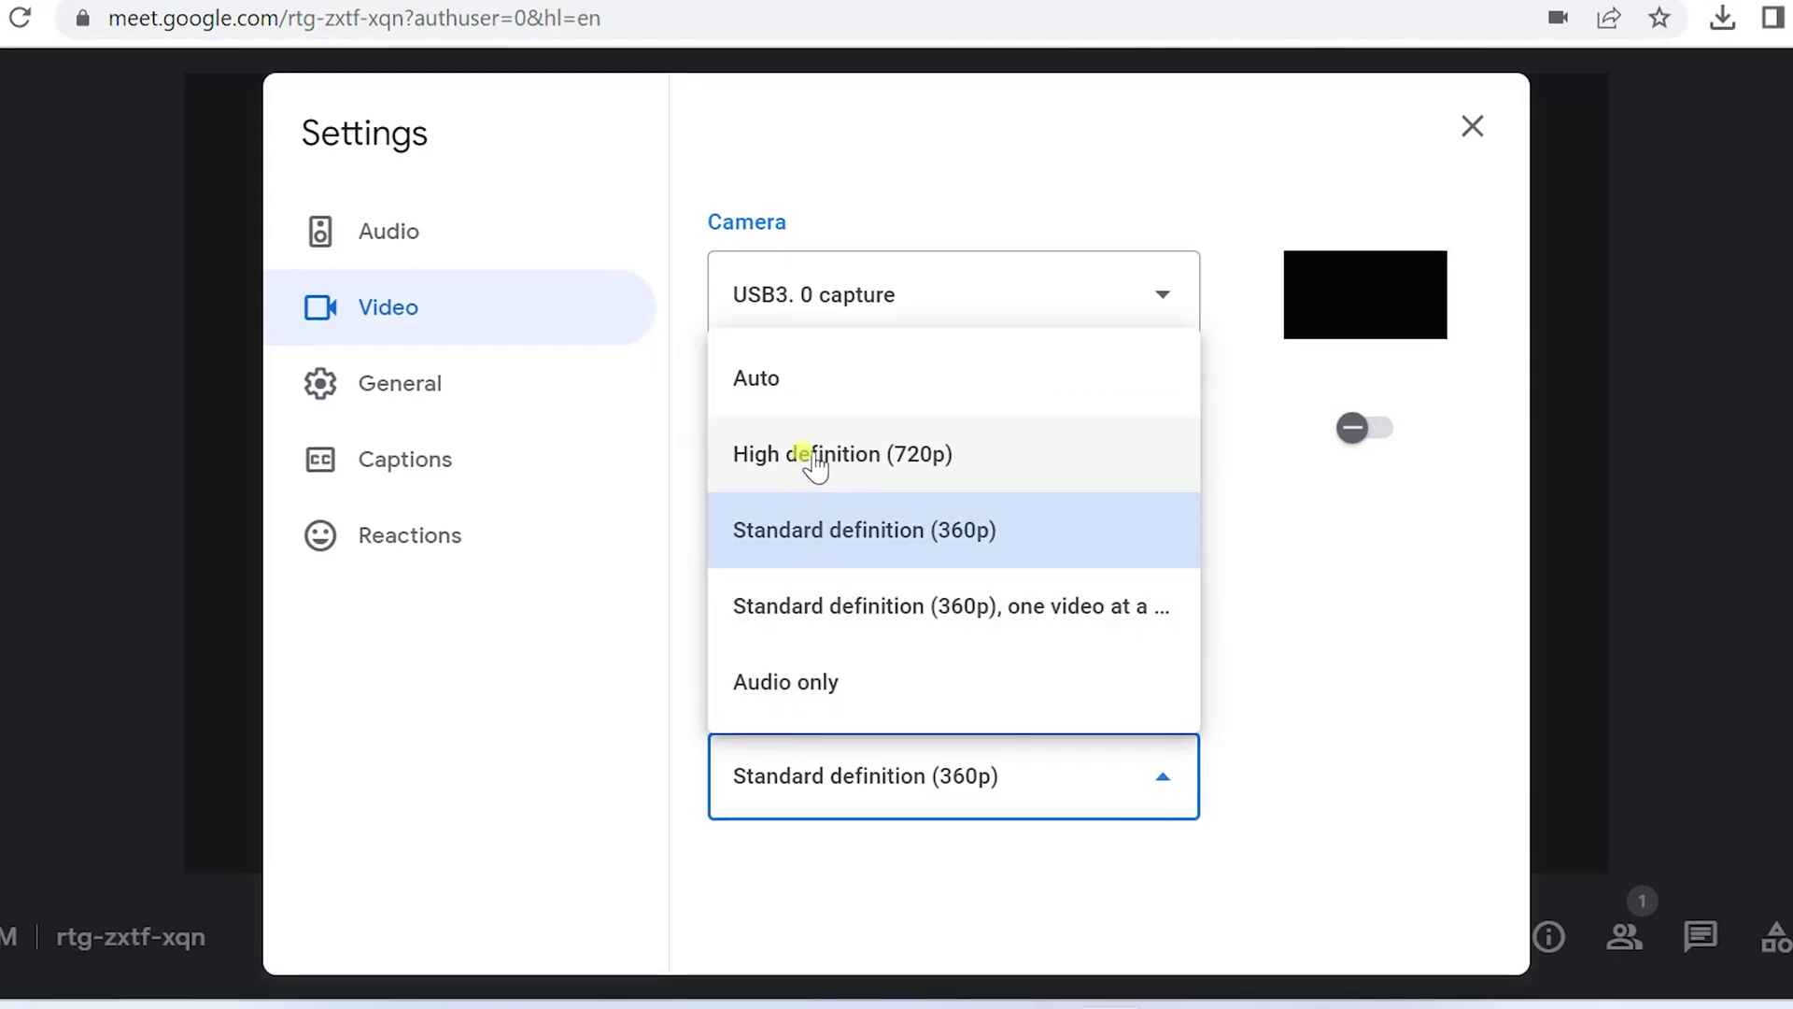
left_click(809, 460)
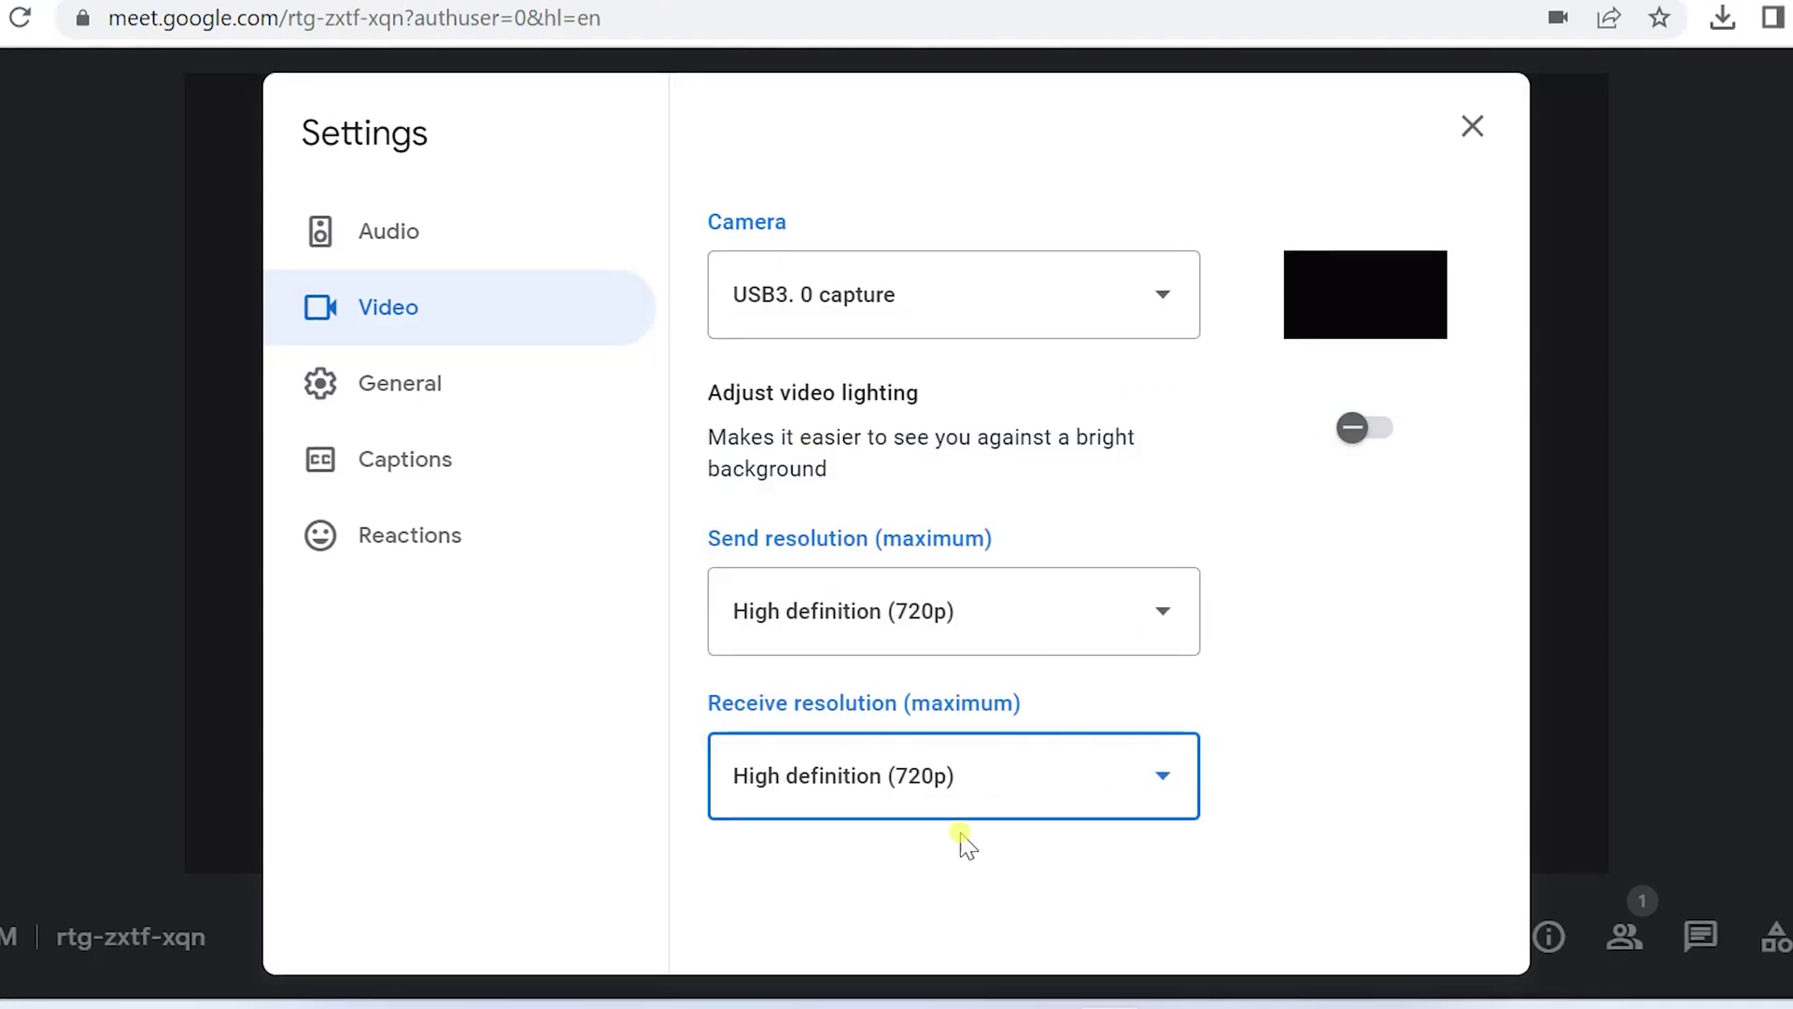
left_click(1392, 665)
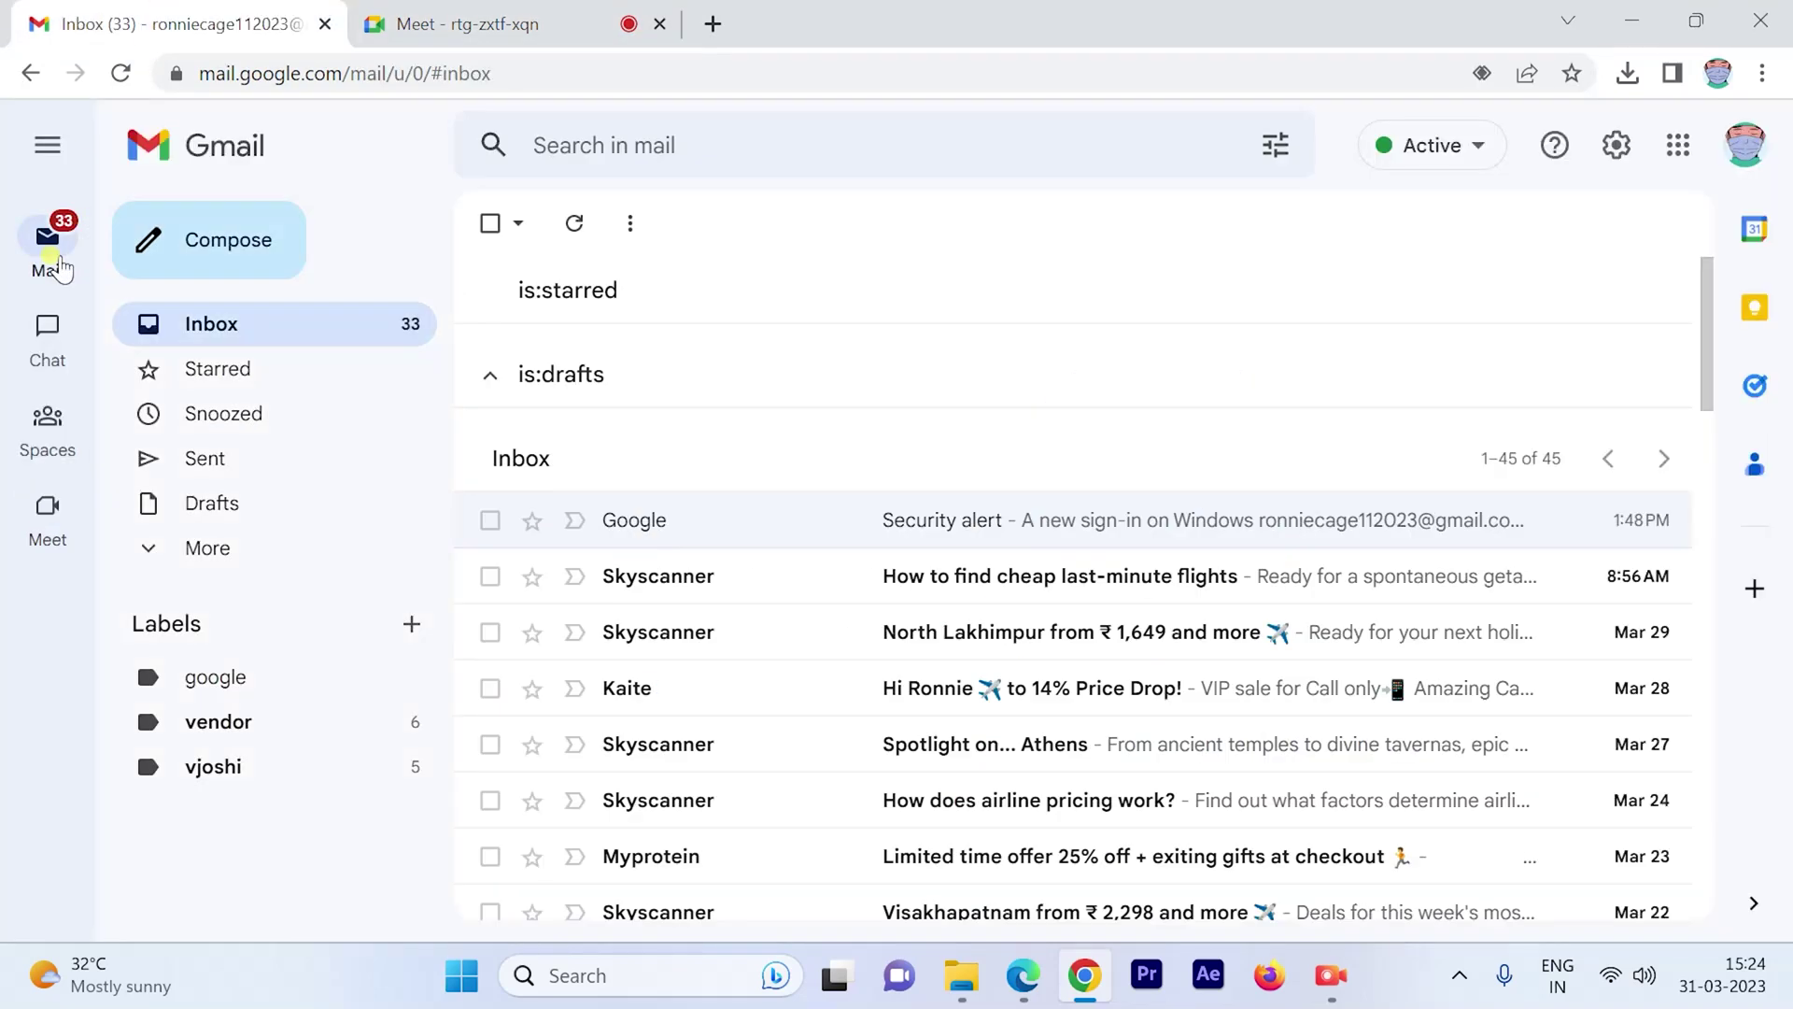
- Search the mailbox for the inviter's e-mail address and open the most recent meeting invite
left_click(607, 140)
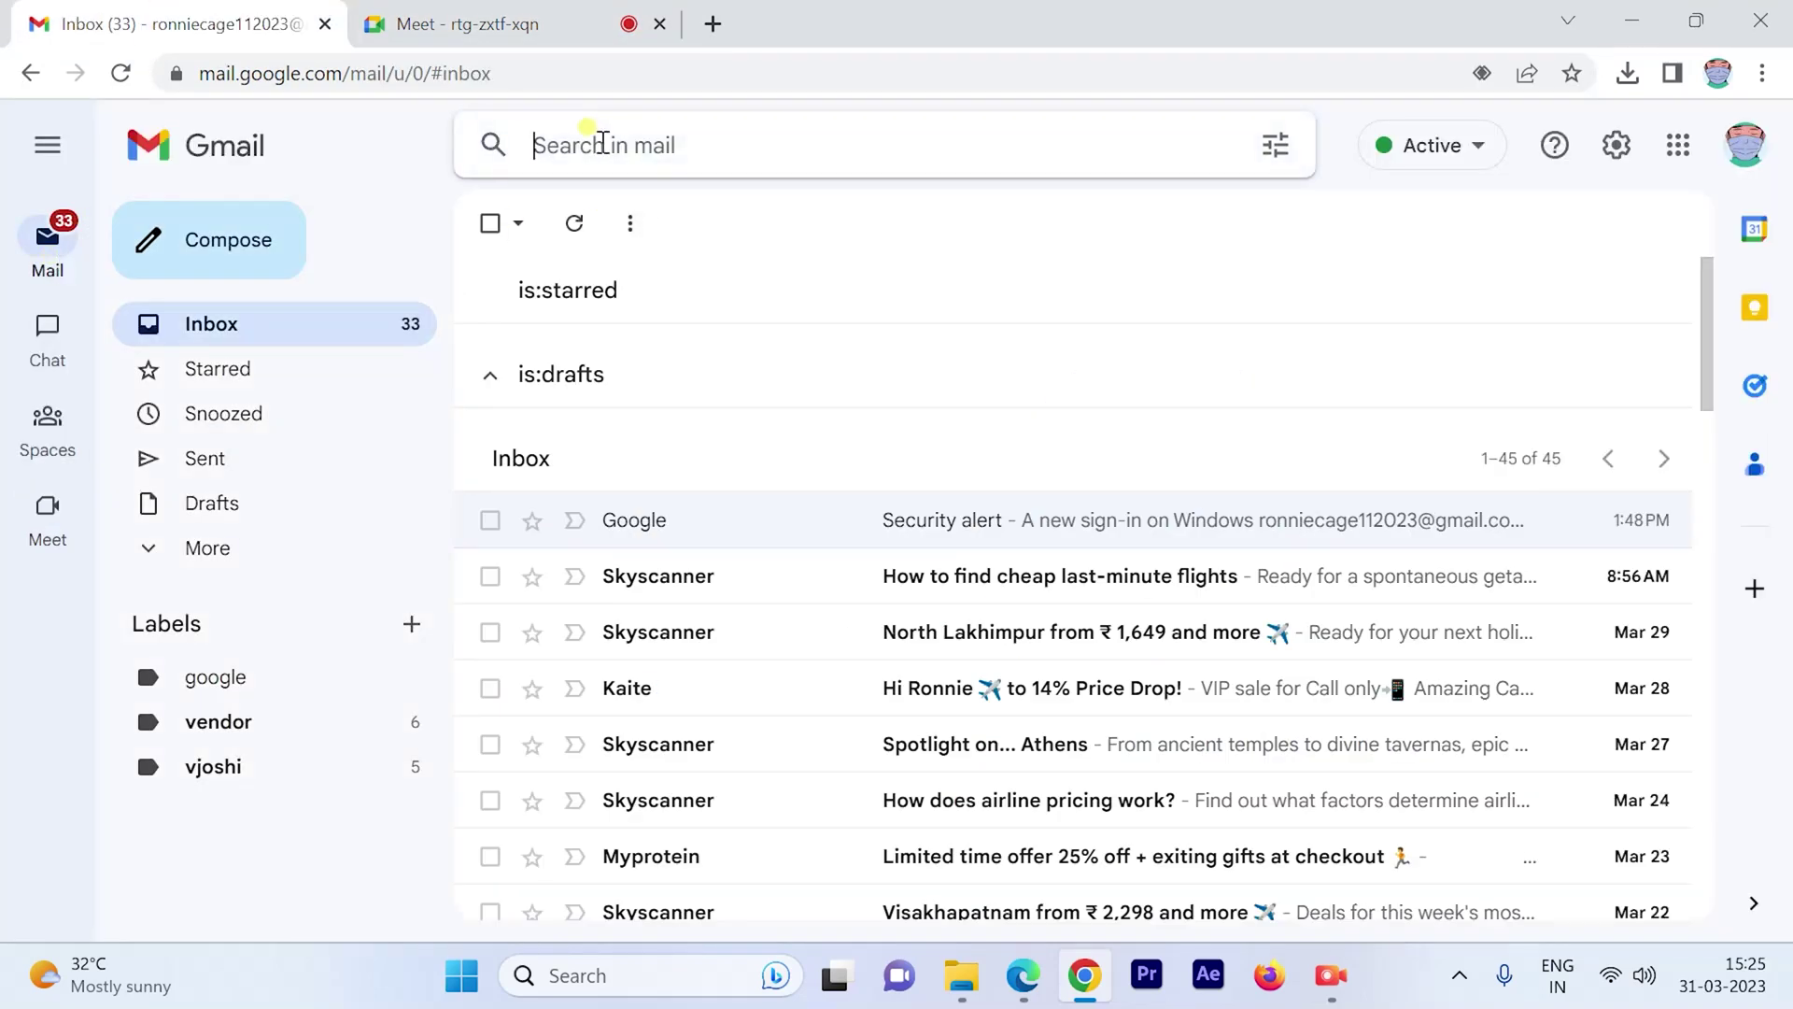
left_click(602, 275)
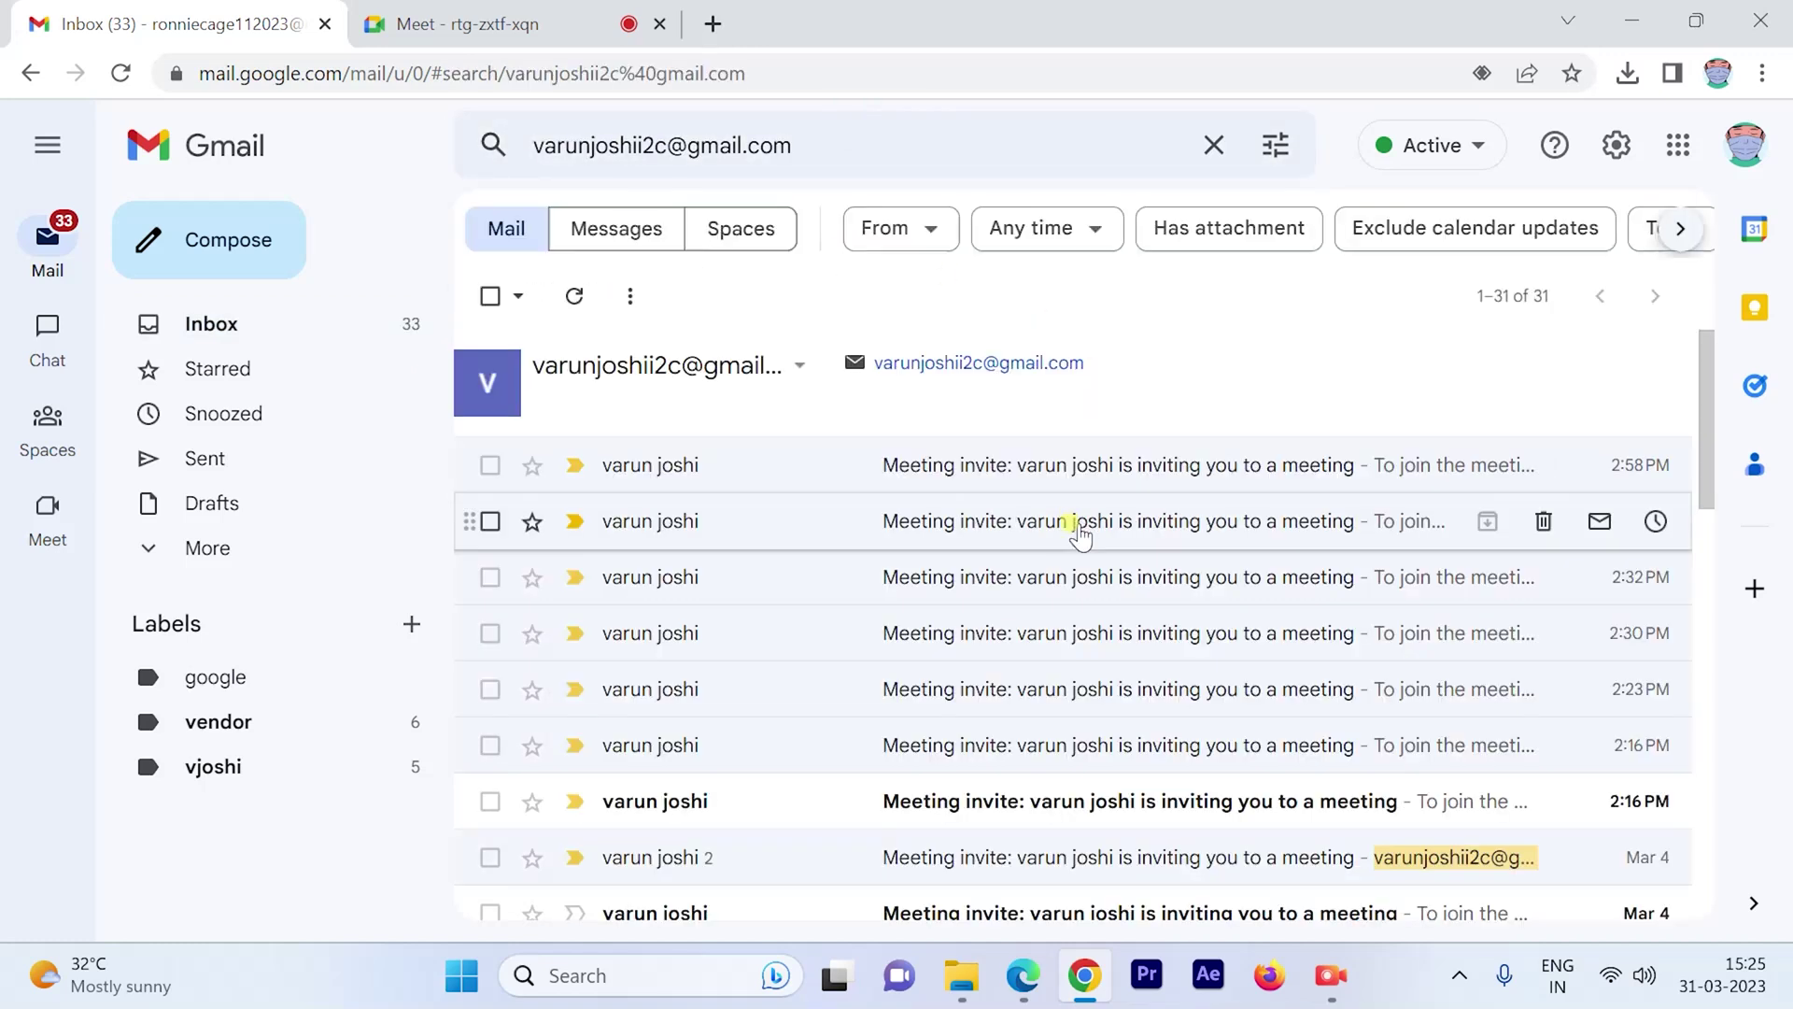
left_click(1061, 458)
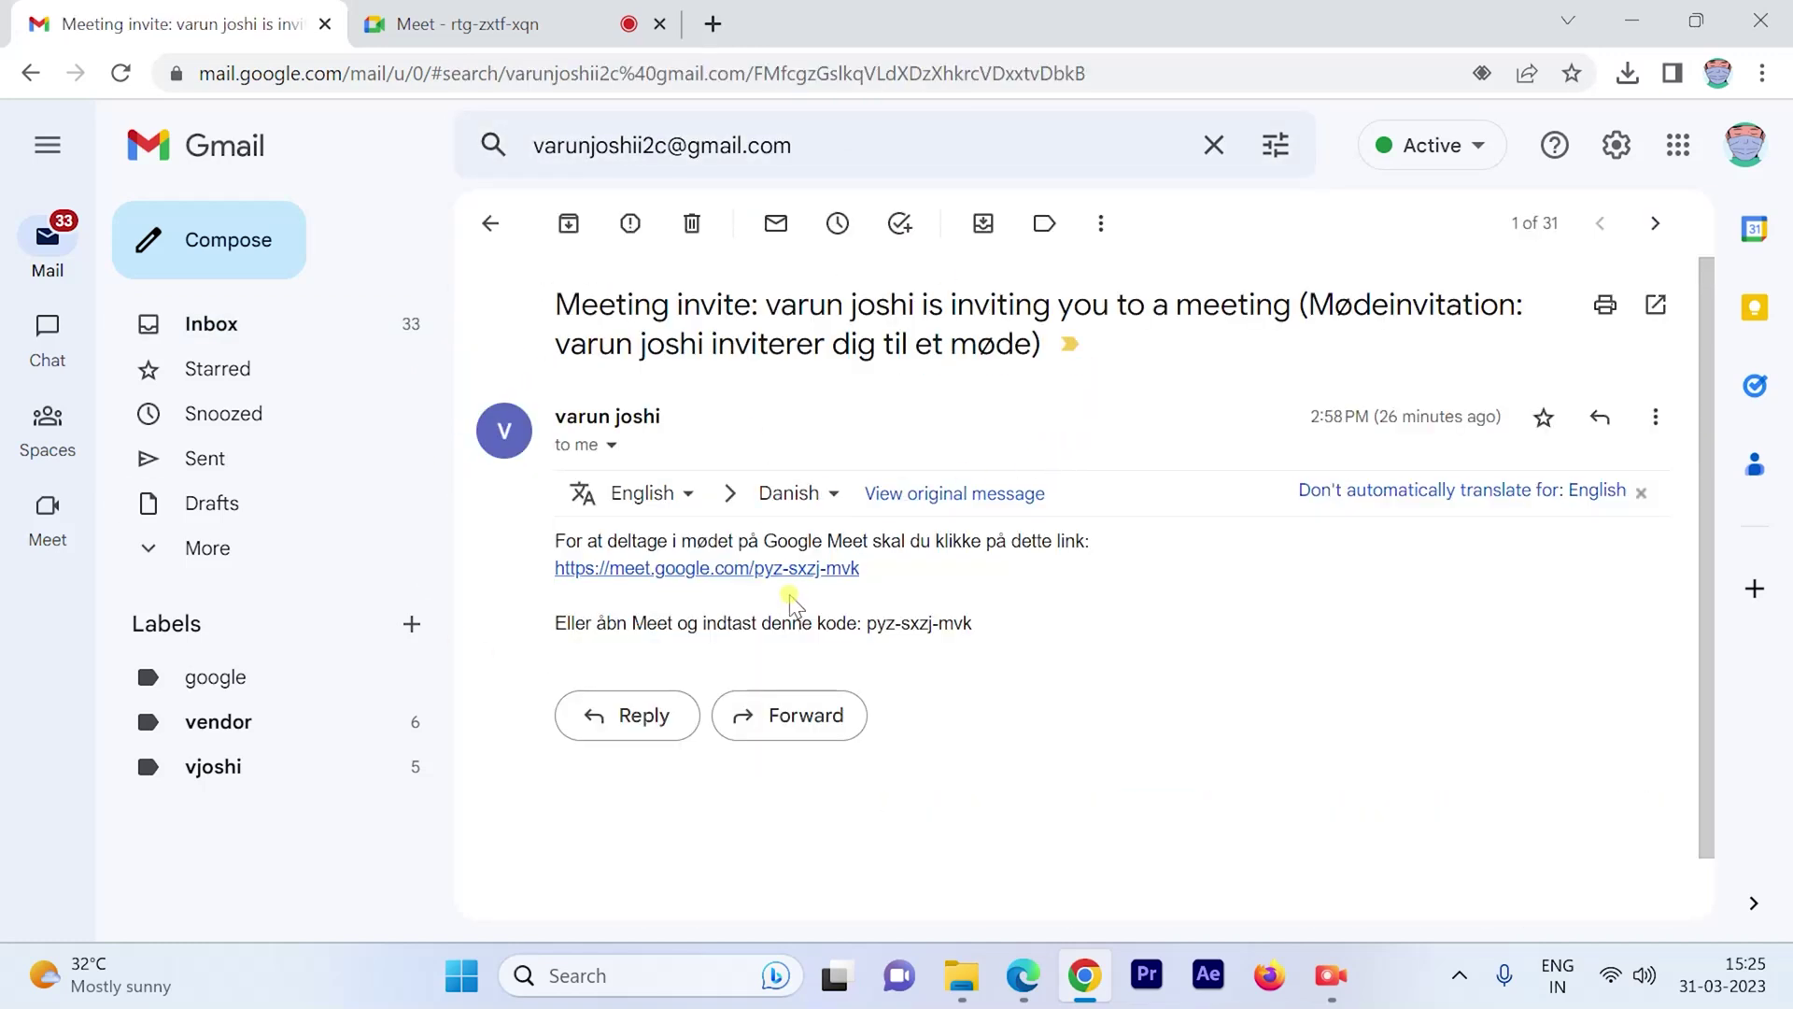
- Open the Google Meet link in the invite and go to its pre-join page
left_click(733, 568)
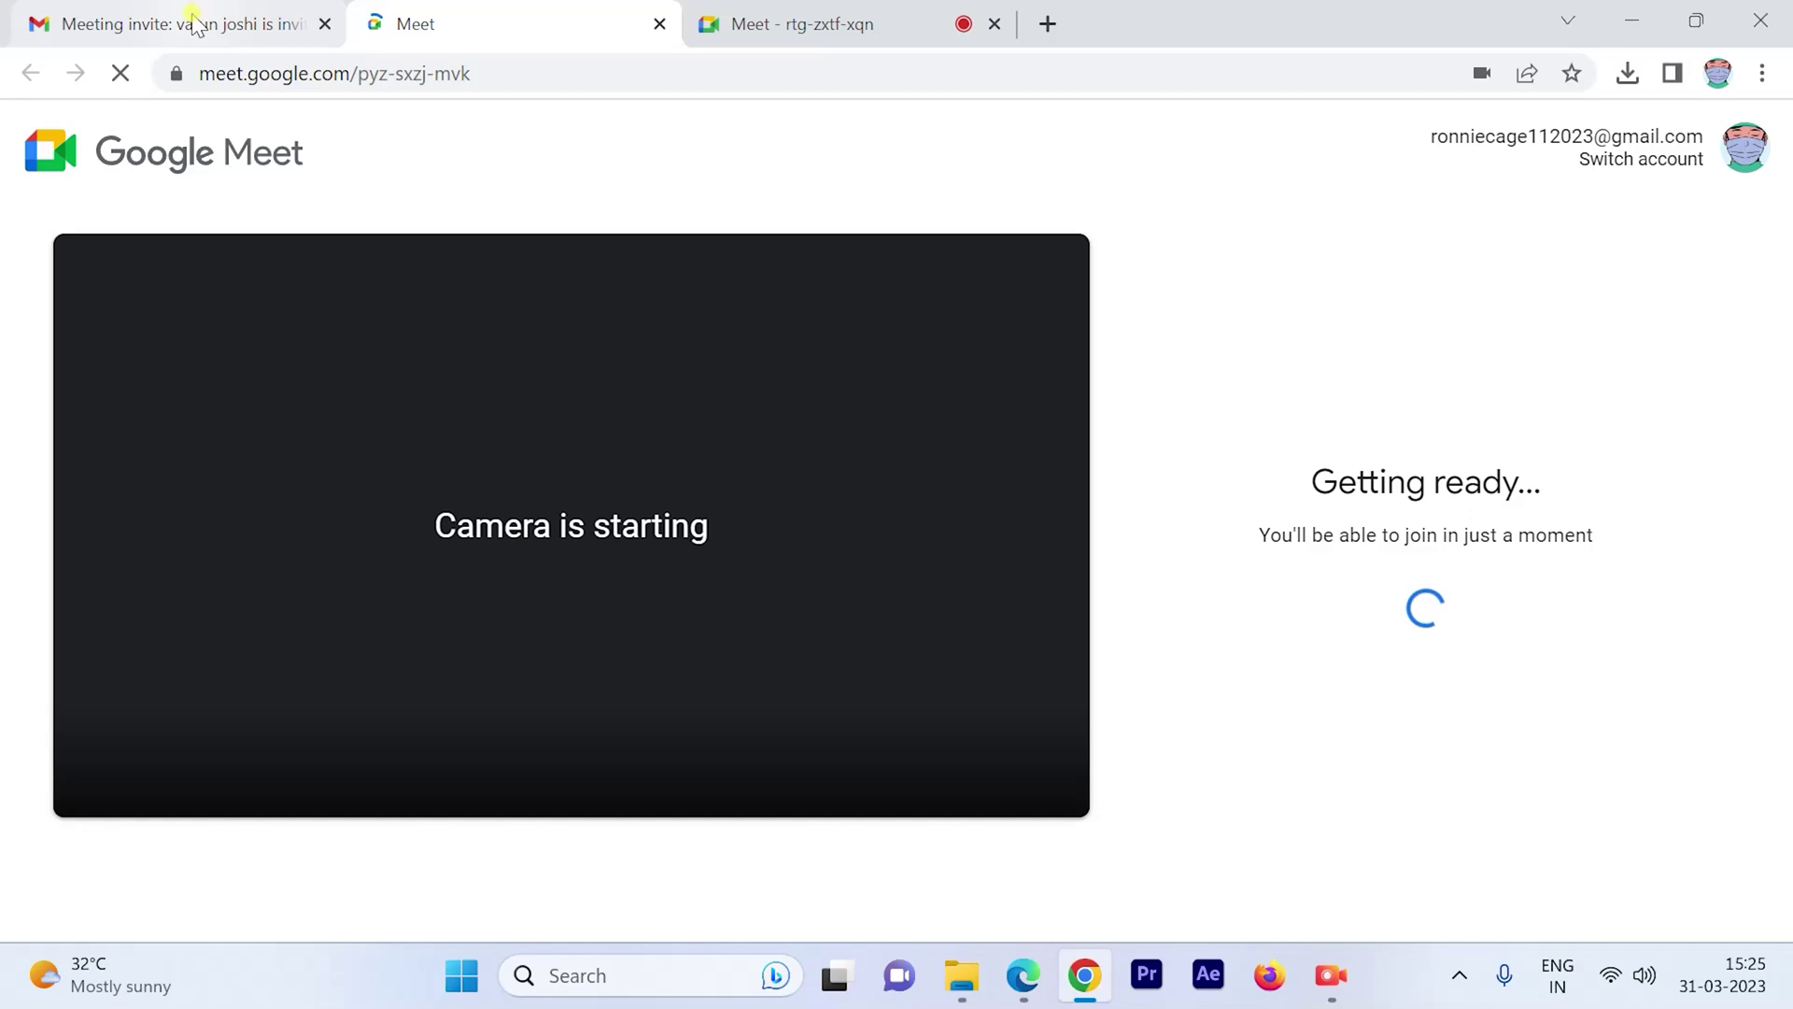
left_click(186, 26)
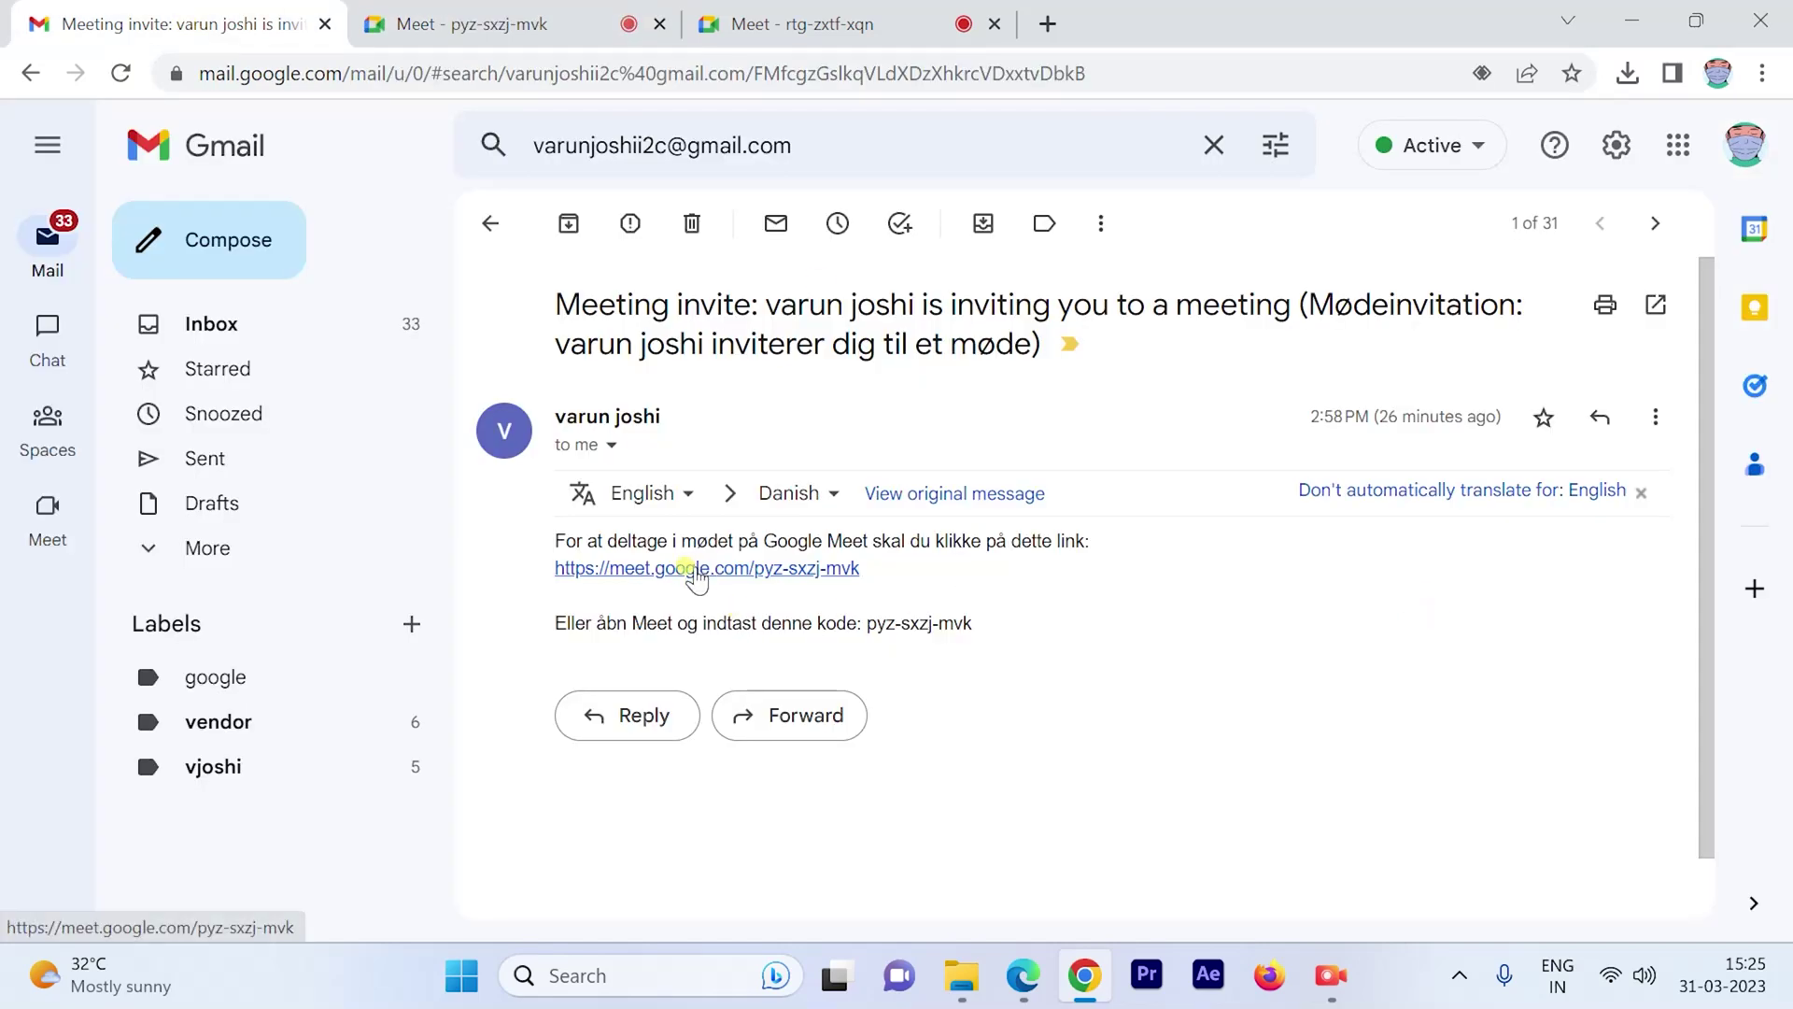
left_click(495, 18)
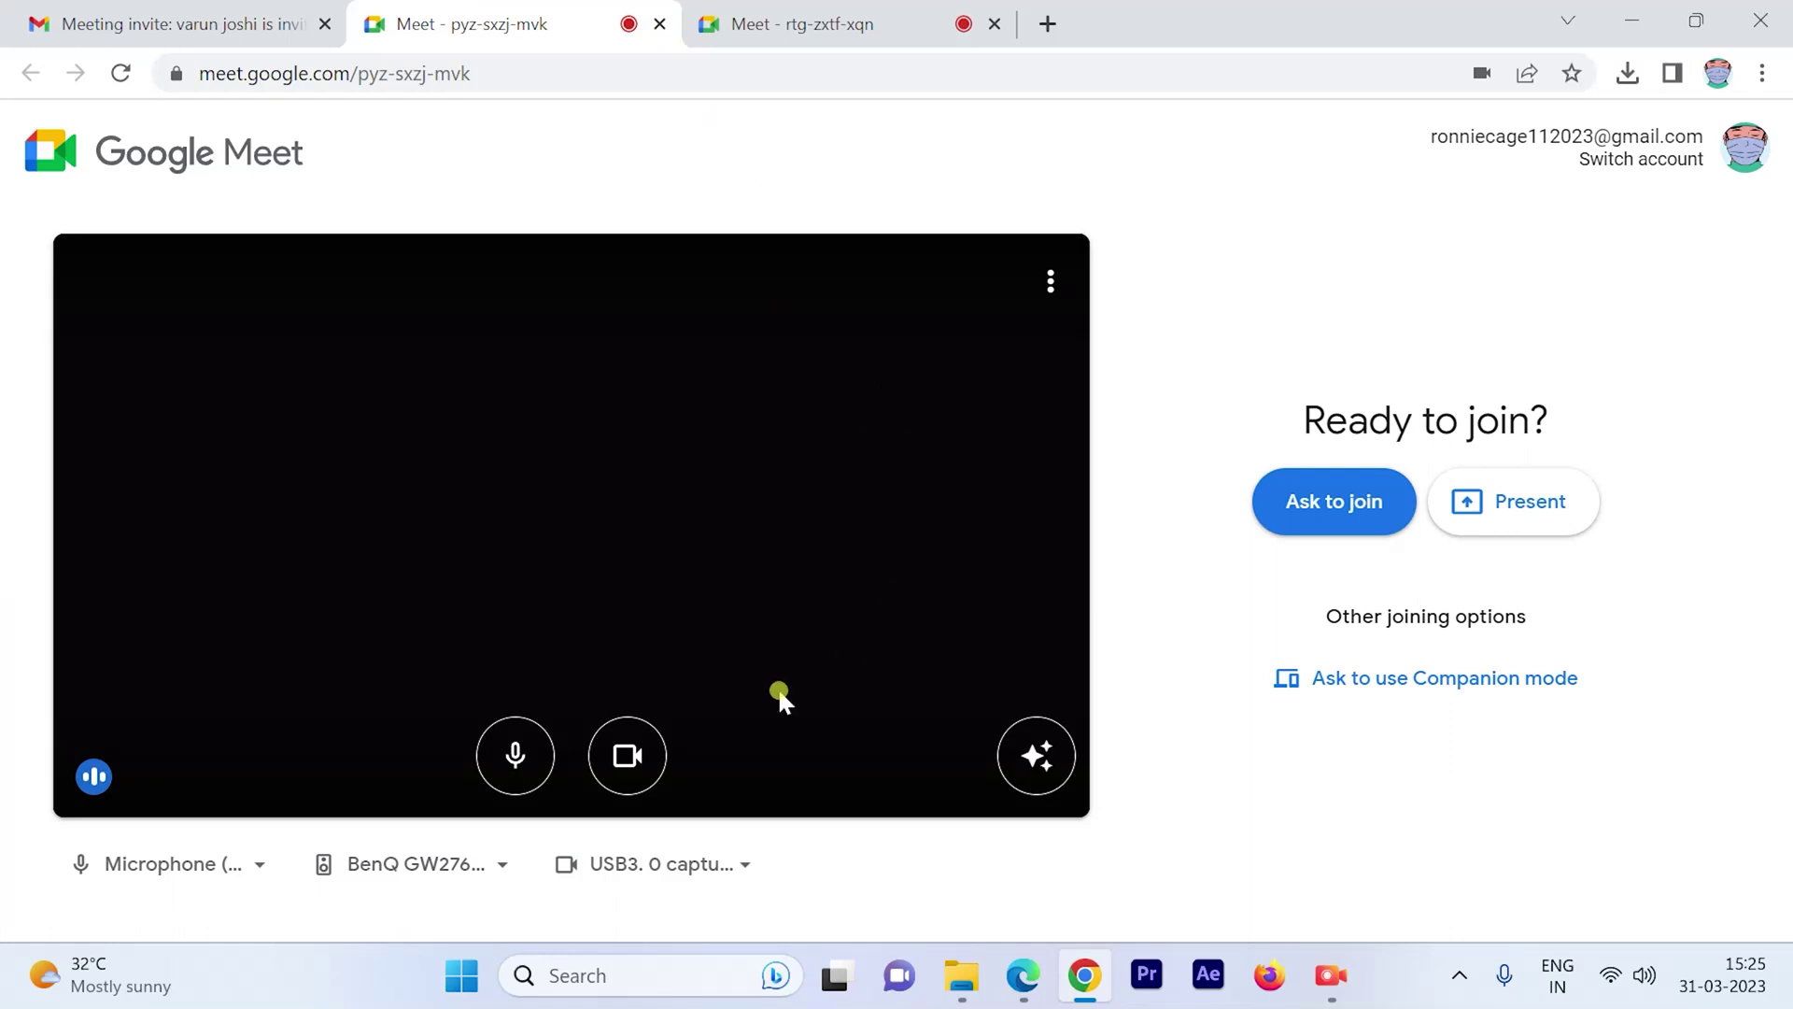
- Open the settings from the pre-join page and review the audio and video options
left_click(1051, 282)
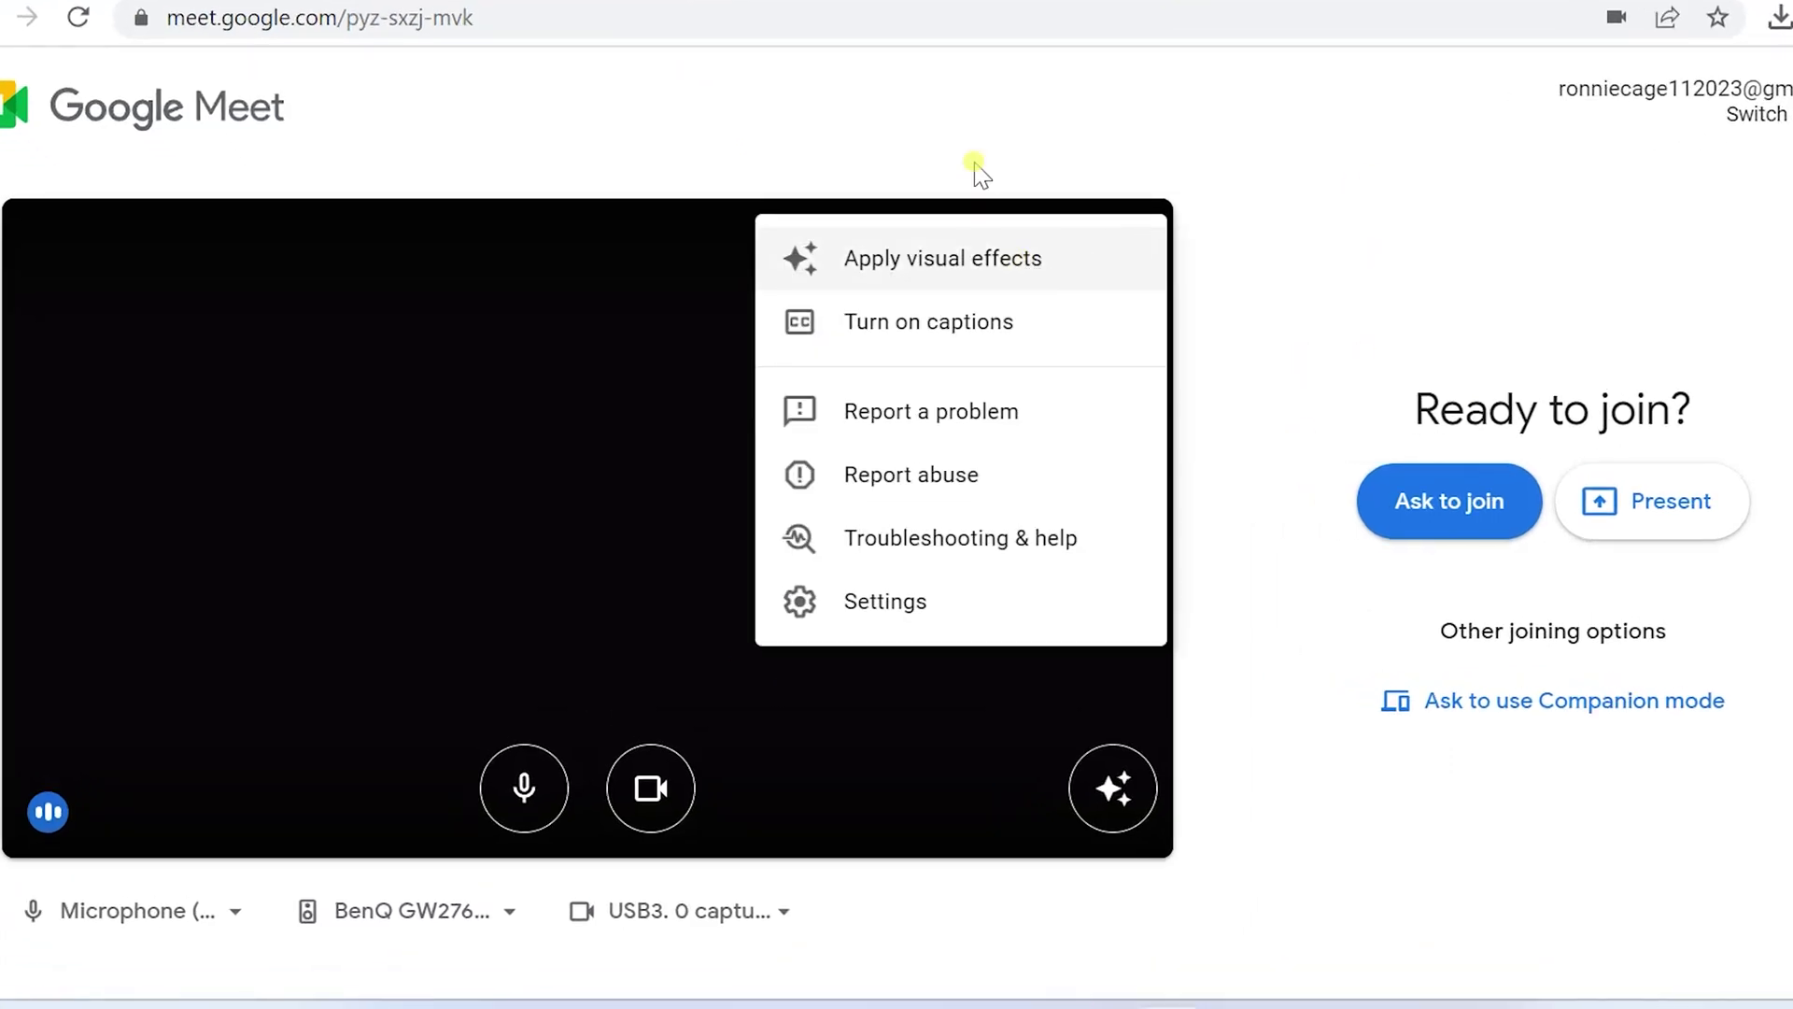
left_click(1304, 272)
left_click(1131, 252)
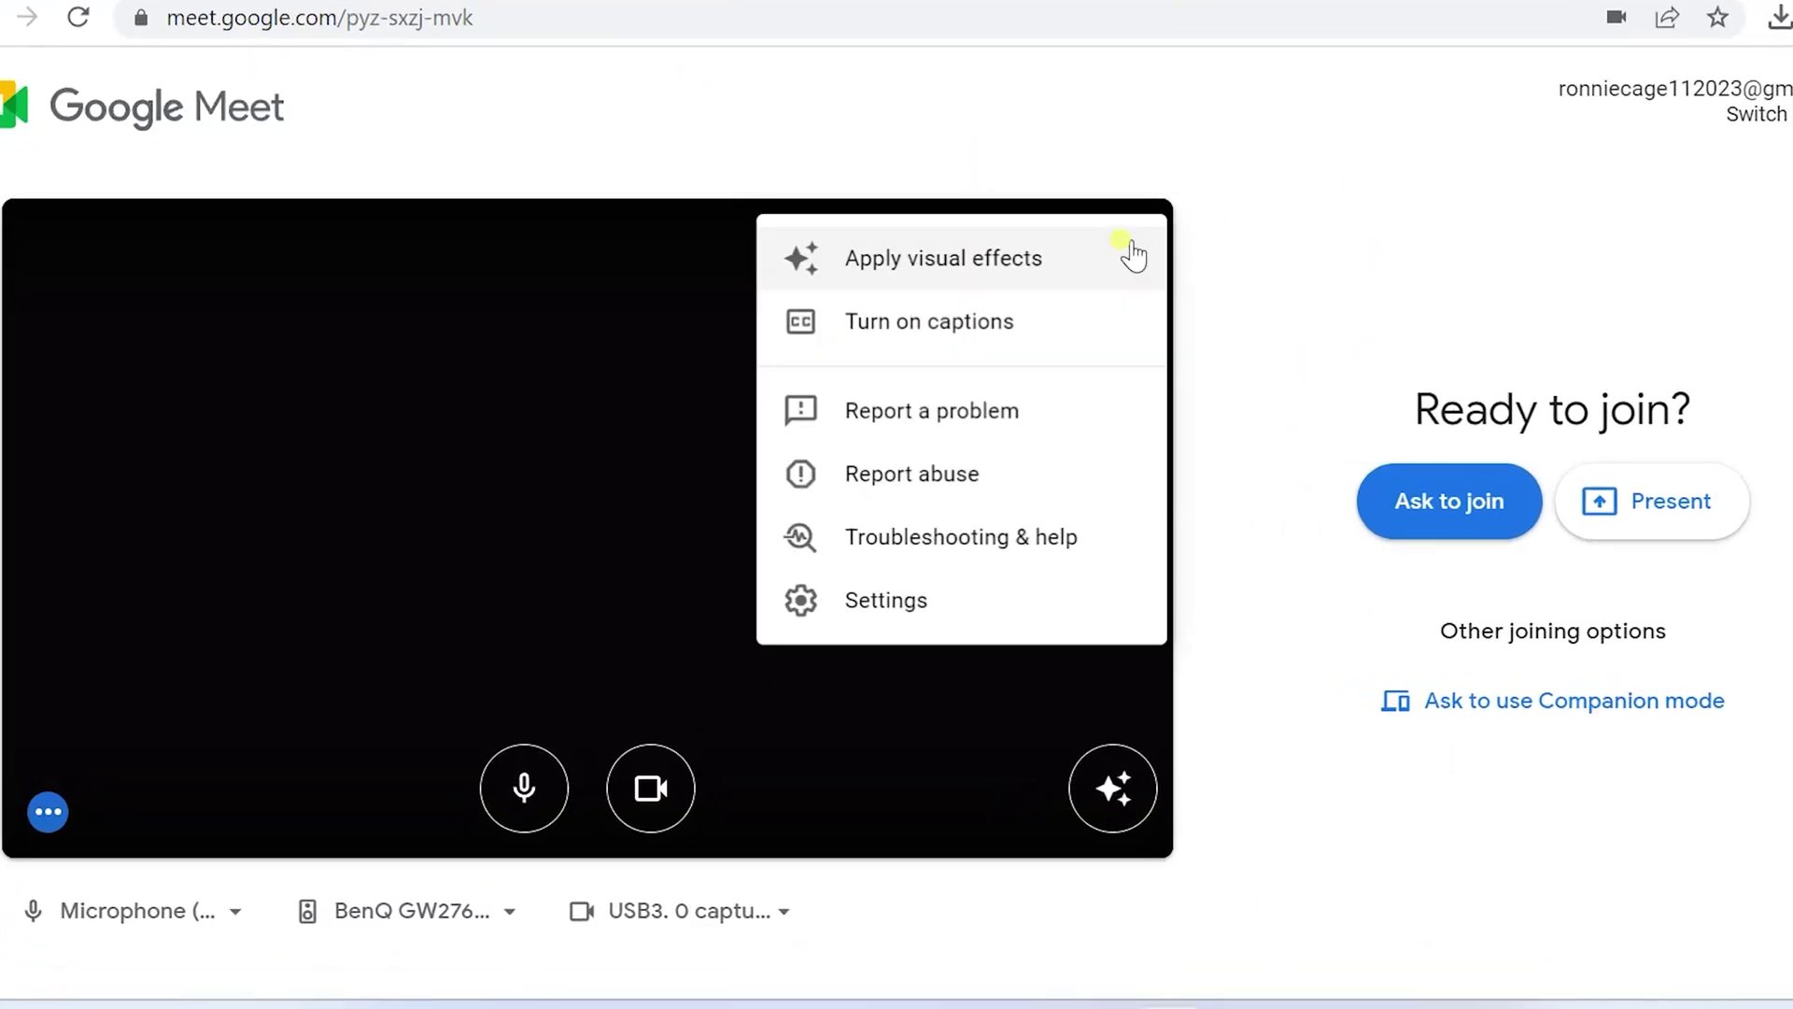
left_click(921, 612)
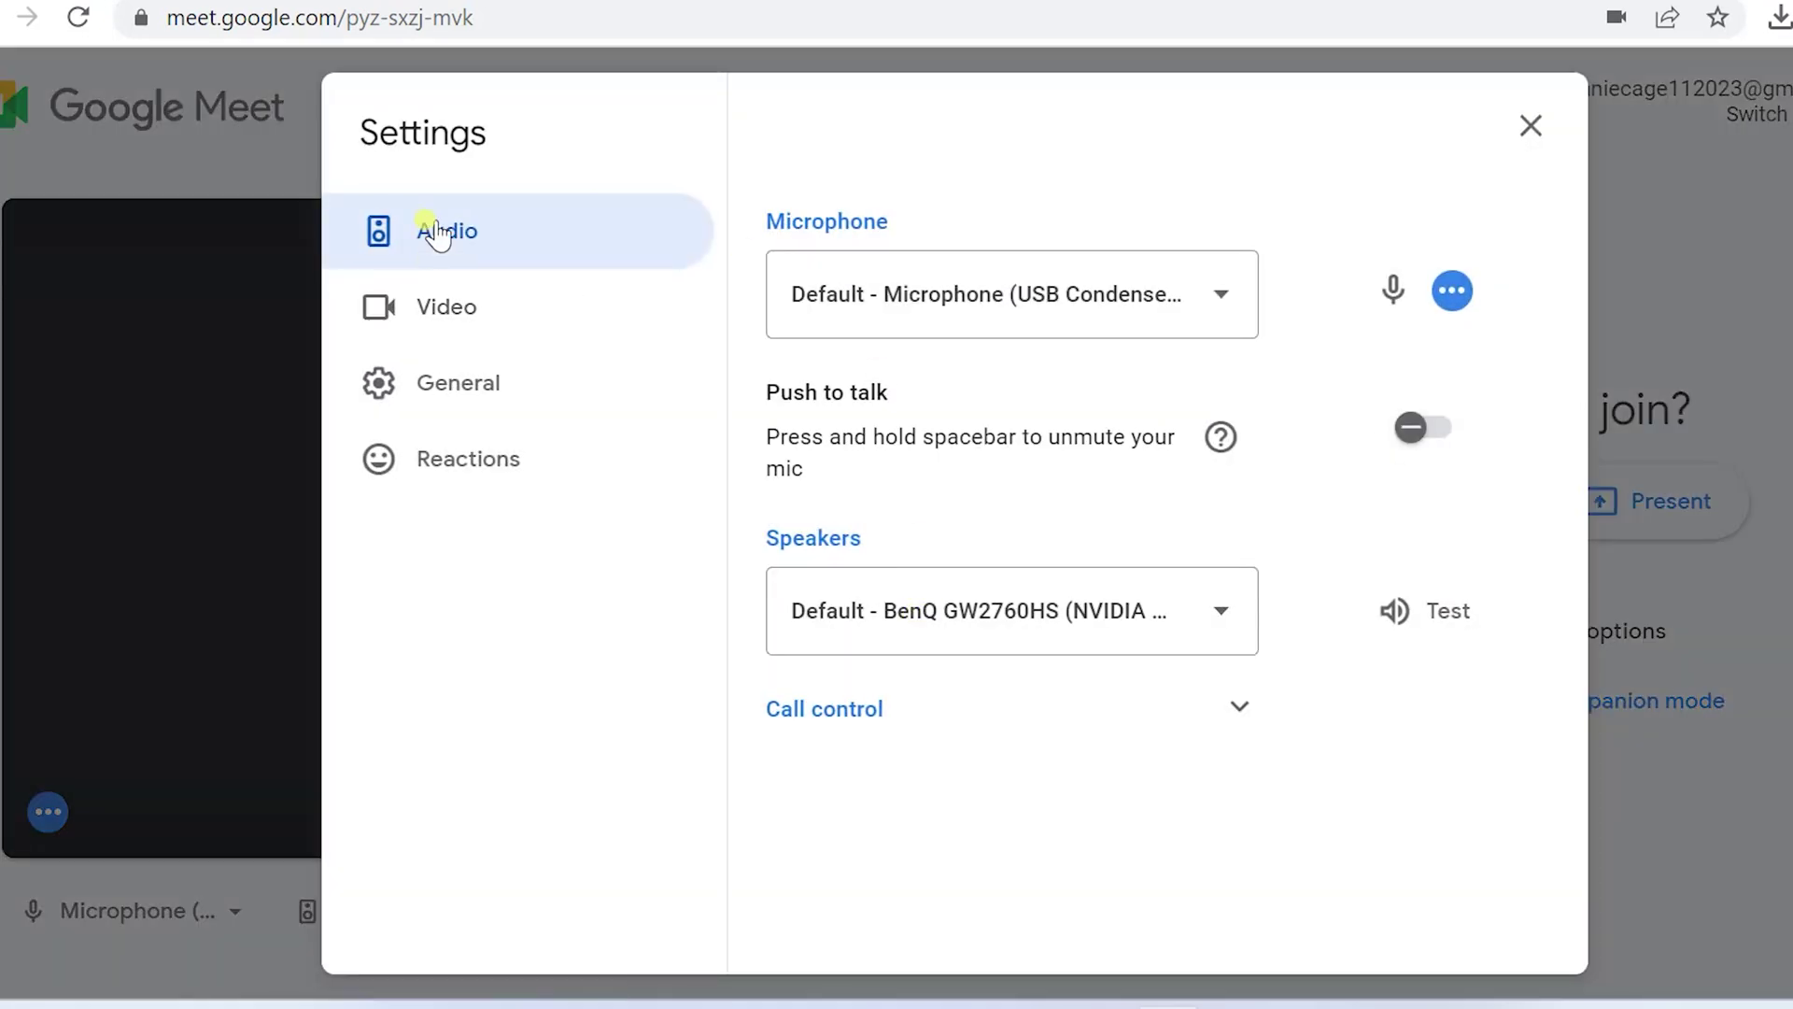
left_click(445, 314)
left_click(451, 237)
left_click(557, 304)
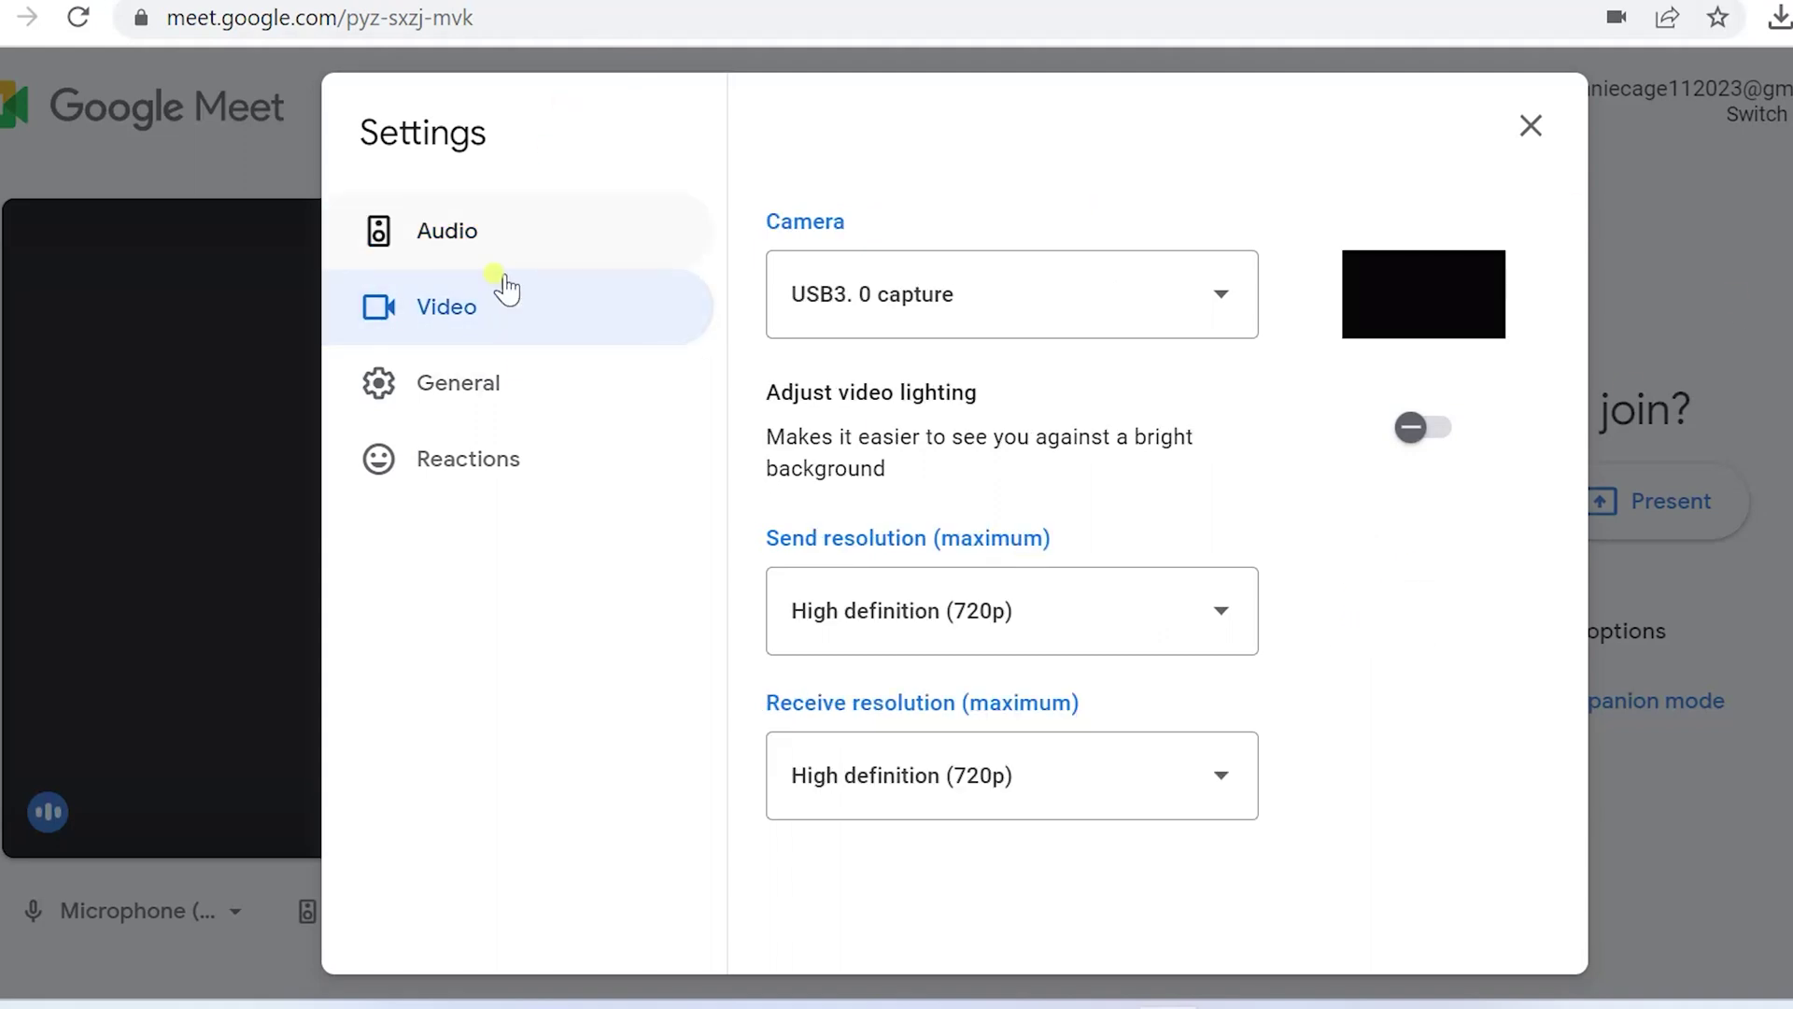
- Examine the available maximum send resolutions and close the settings without changing them
left_click(1011, 614)
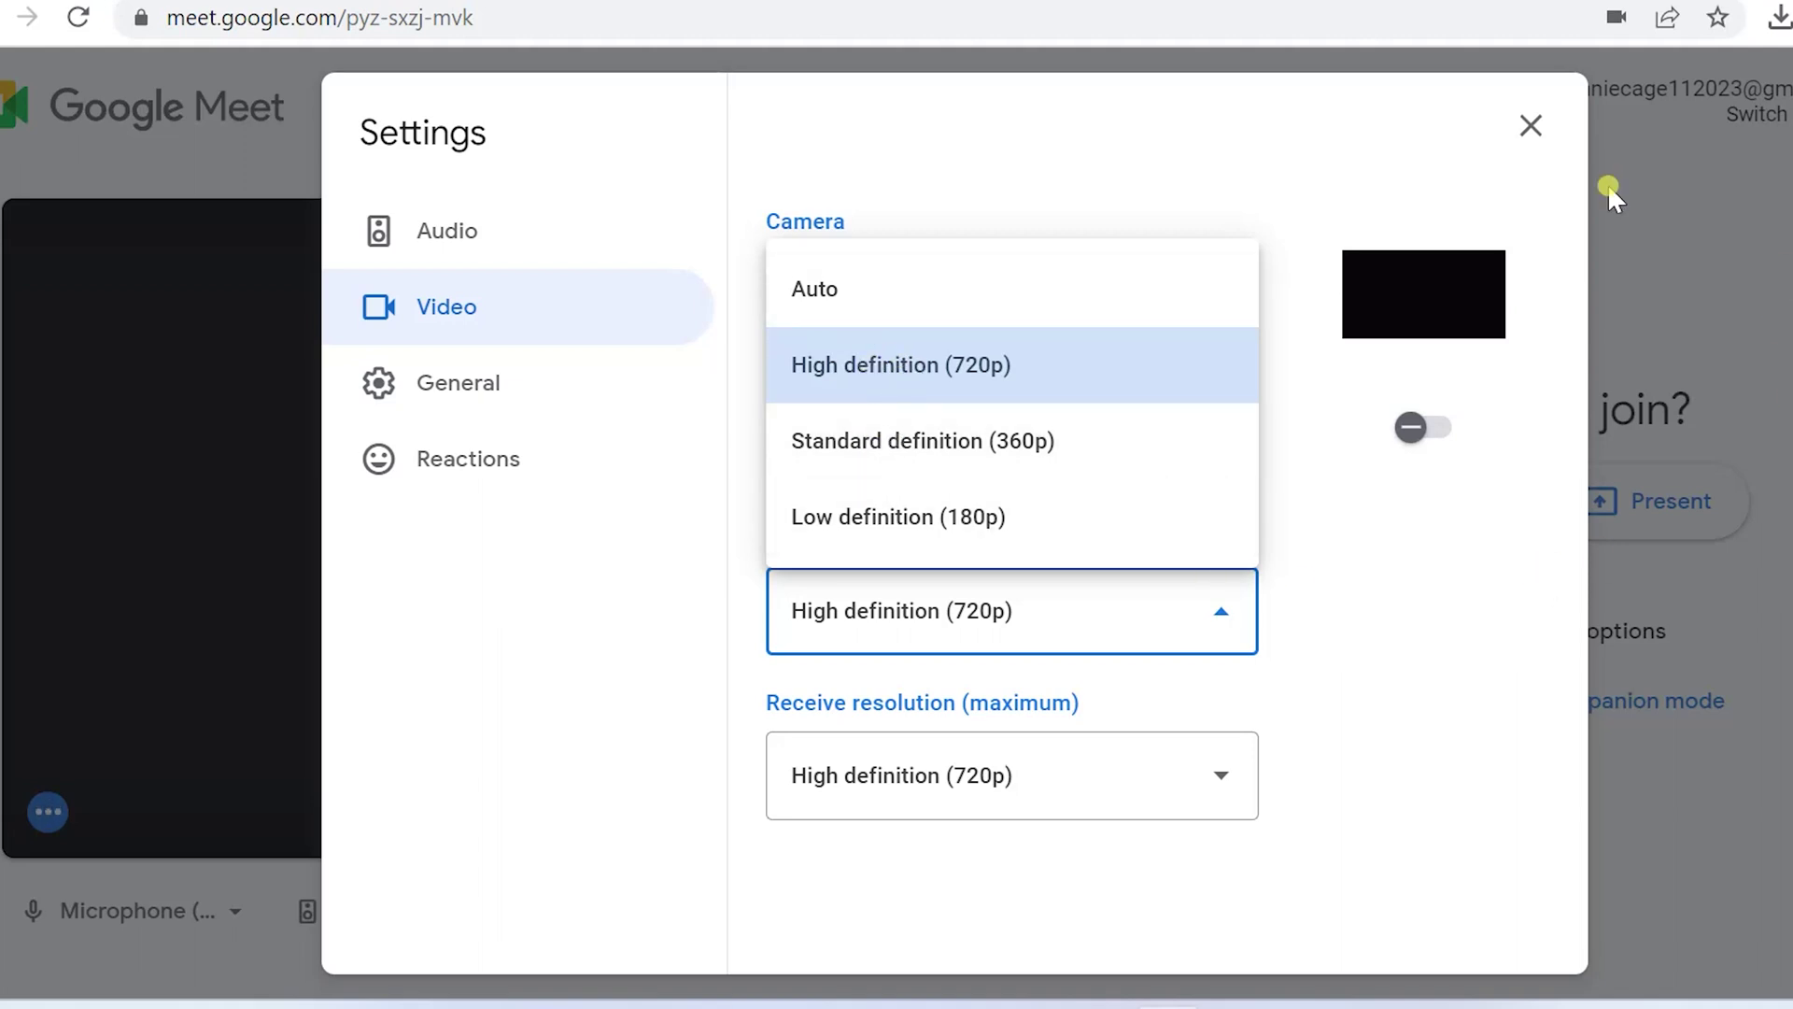
left_click(1530, 131)
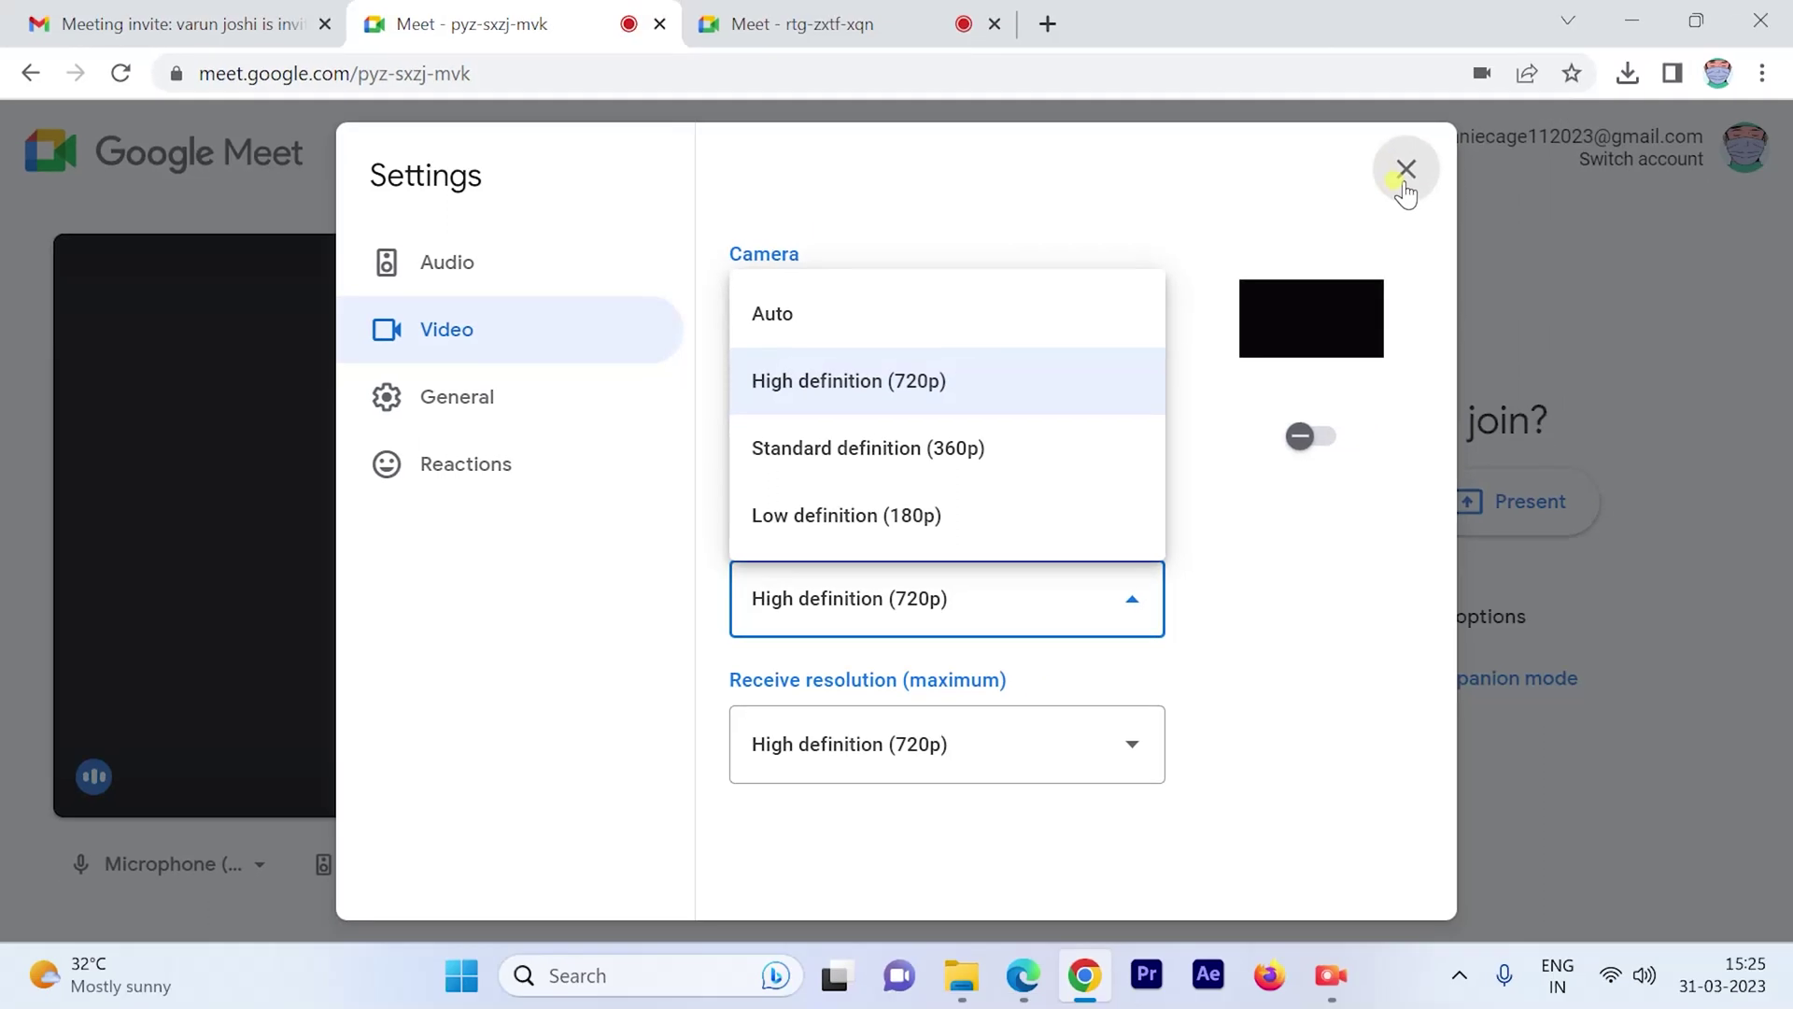
left_click(1404, 177)
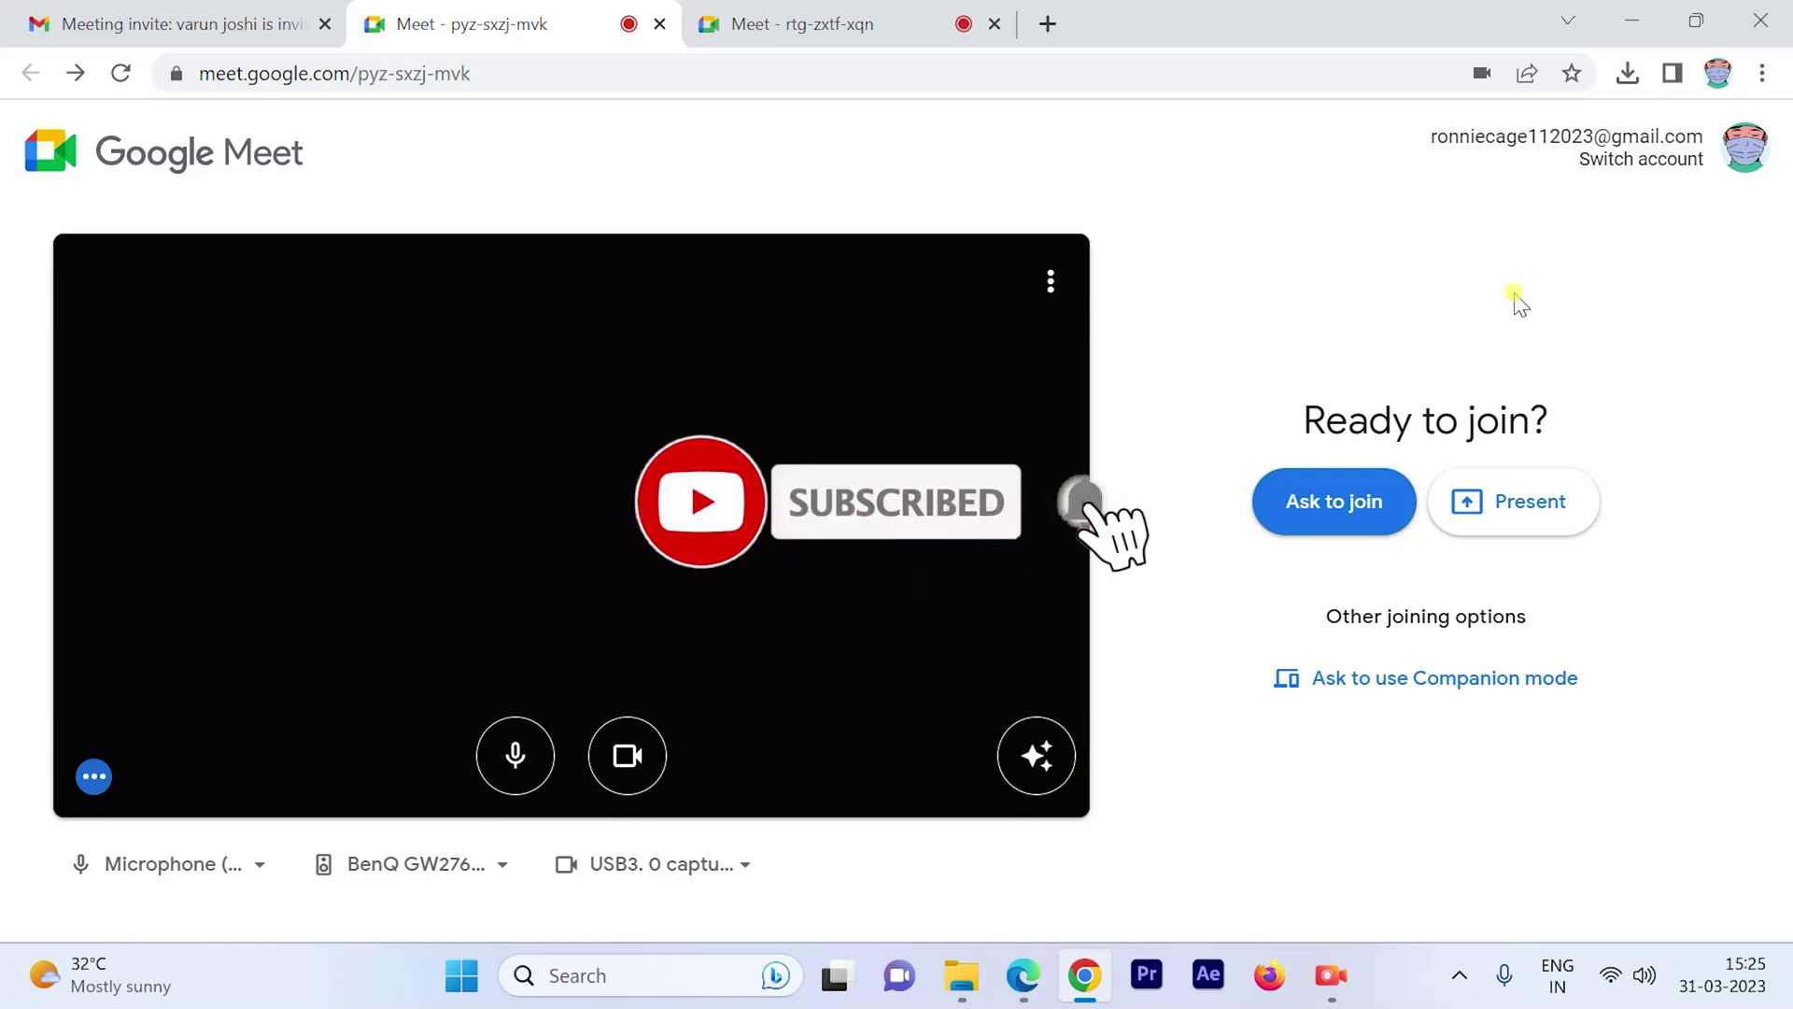
left_click(1350, 983)
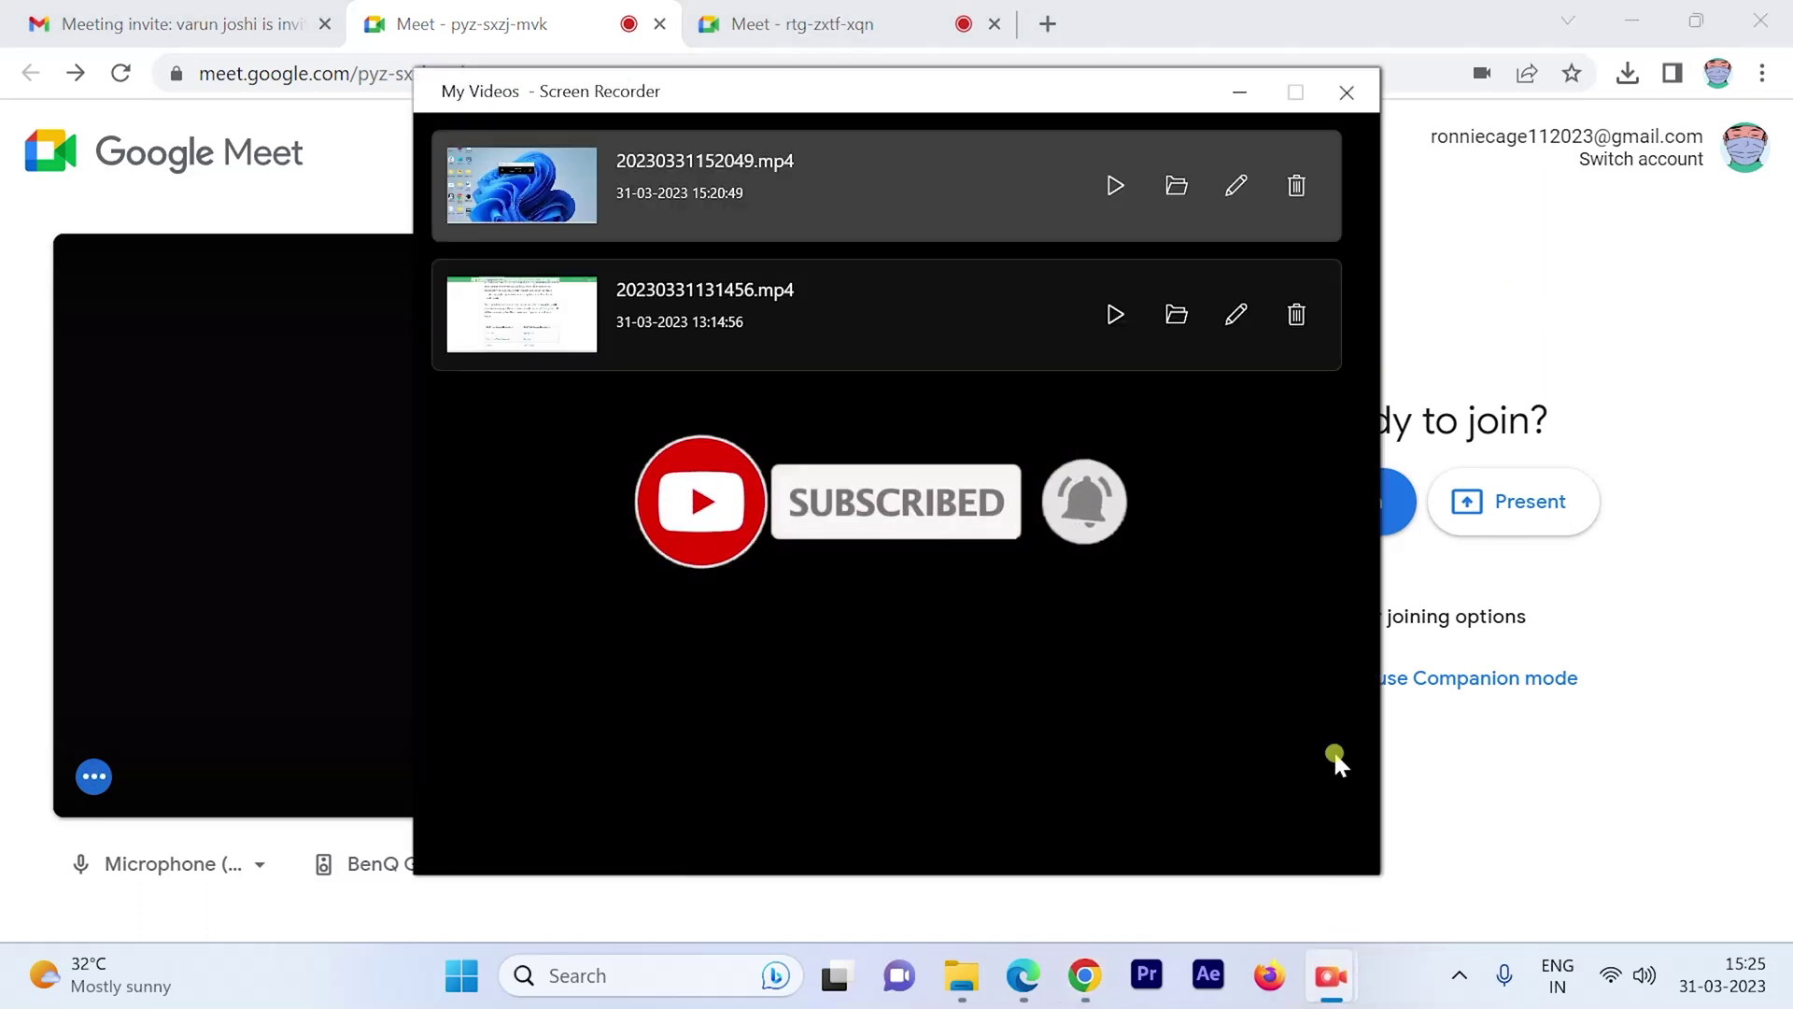